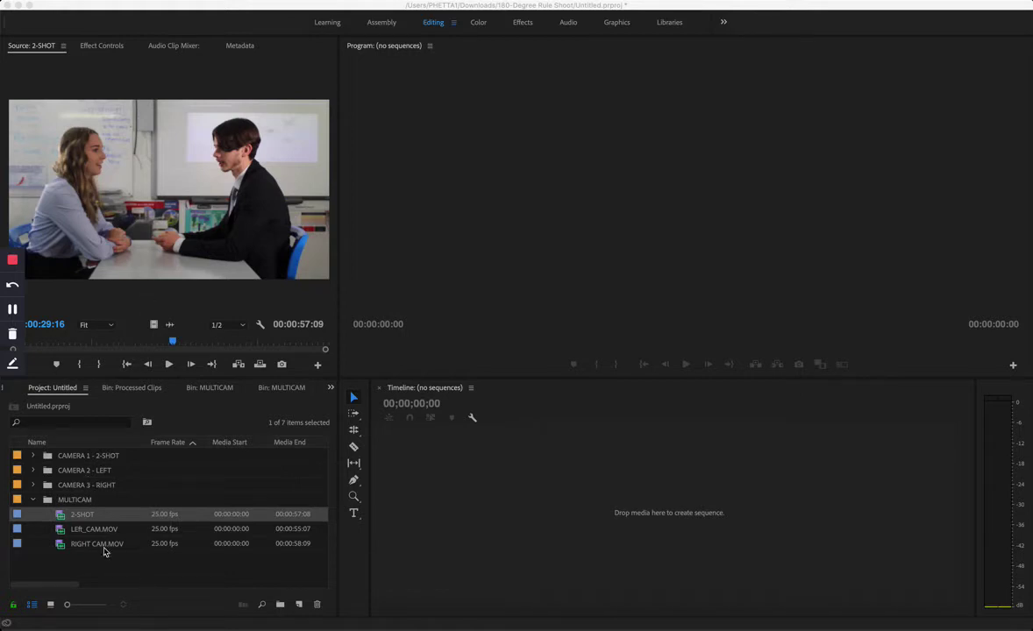
{"action": "left_click", "coordinate": [66, 519]}
{"action": "left_click", "coordinate": [59, 518]}
{"action": "double_click", "coordinate": [58, 530]}
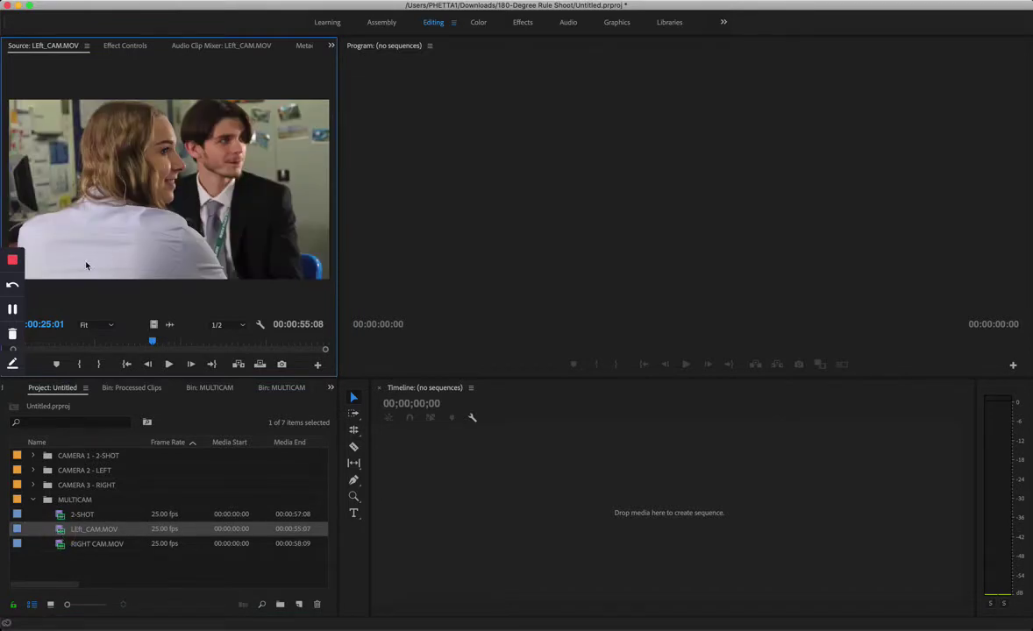
{"action": "double_click", "coordinate": [60, 546]}
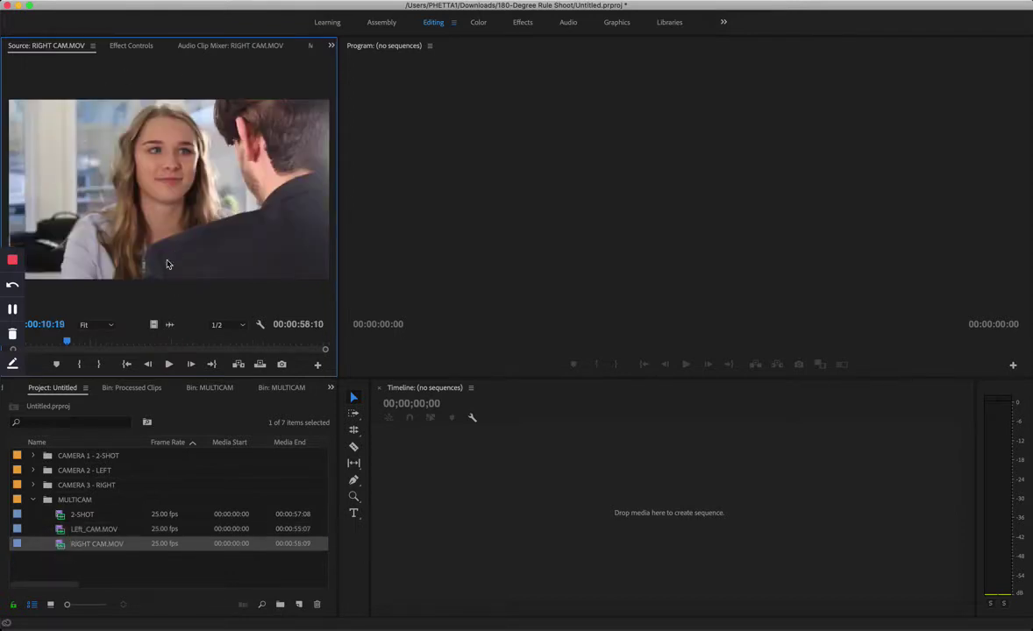
{"action": "double_click", "coordinate": [62, 515]}
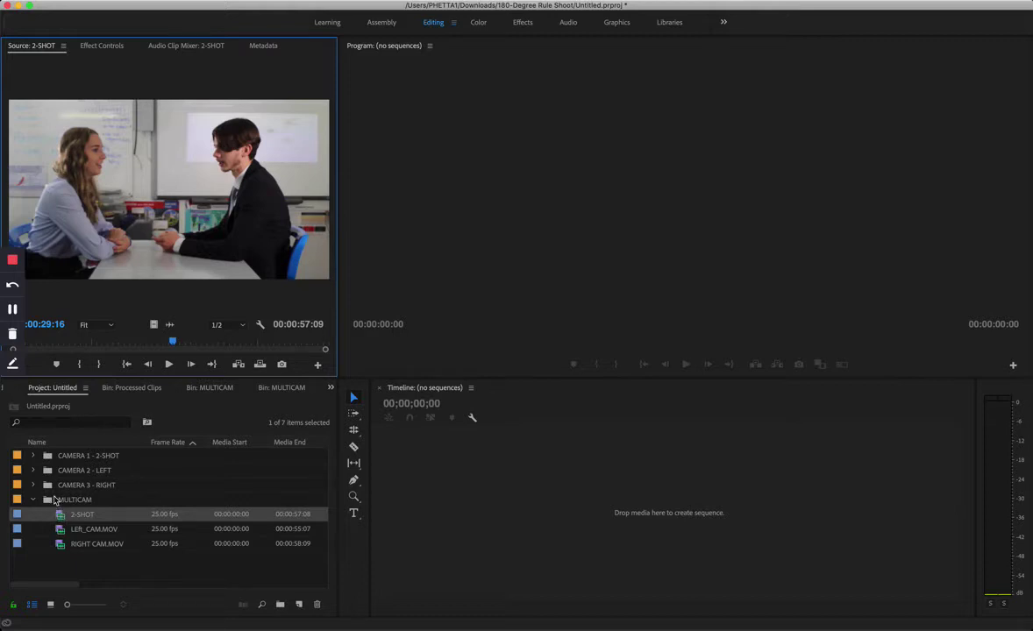
Step: Create a new bin named 'Bin' in MULTICAM, then delete it again
{"action": "left_click", "coordinate": [280, 606]}
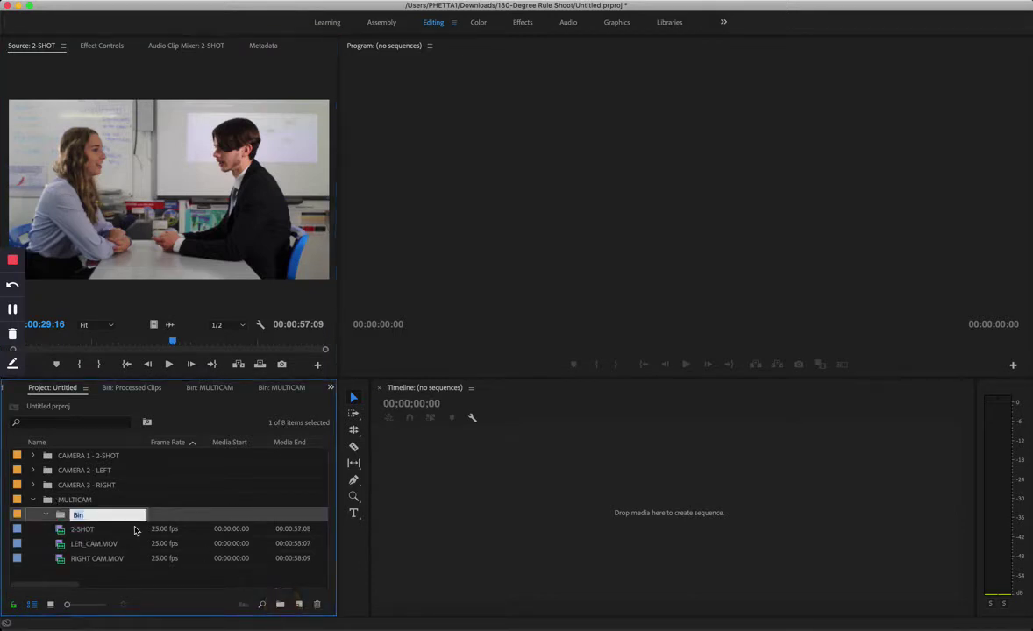
{"action": "key", "text": "Return"}
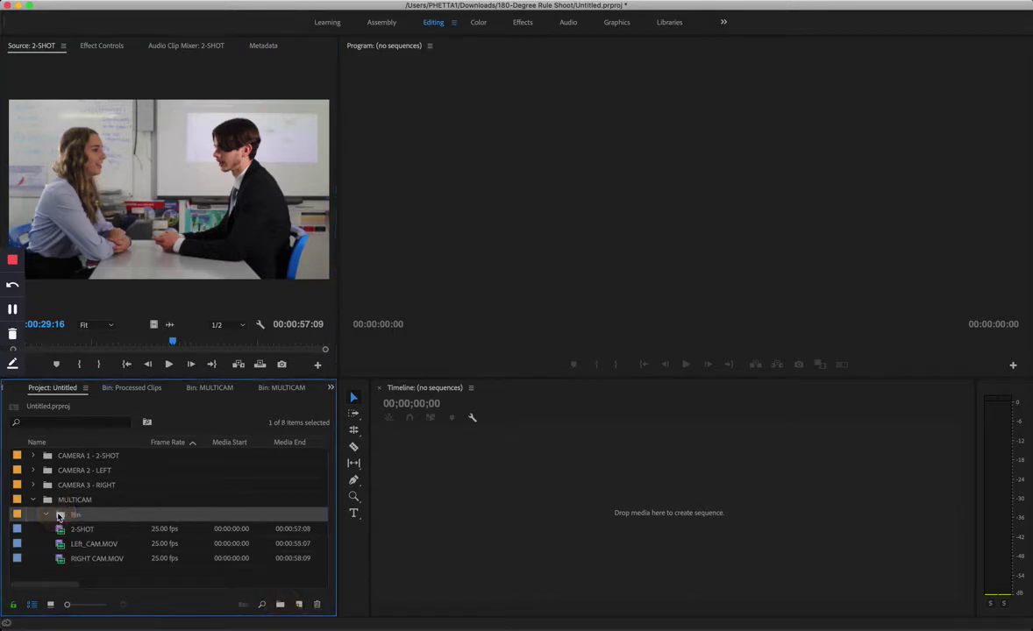
{"action": "left_click", "coordinate": [317, 604]}
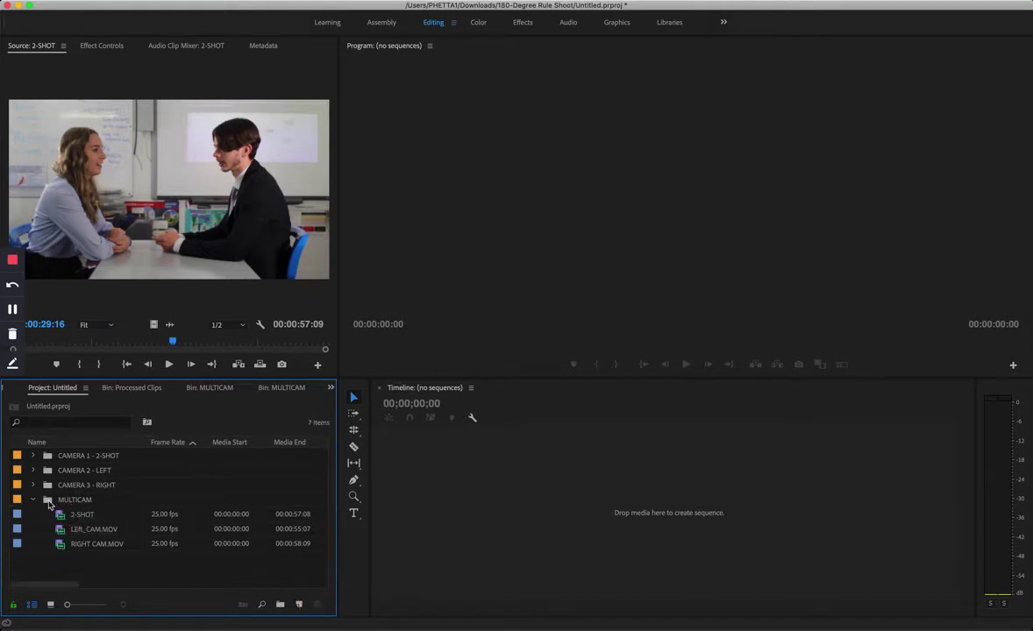
Step: Marquee-select the 2-SHOT, LEFt_CAM.MOV and RIGHT CAM.MOV clips together
{"action": "left_click_drag", "start_coordinate": [47, 517], "coordinate": [74, 548]}
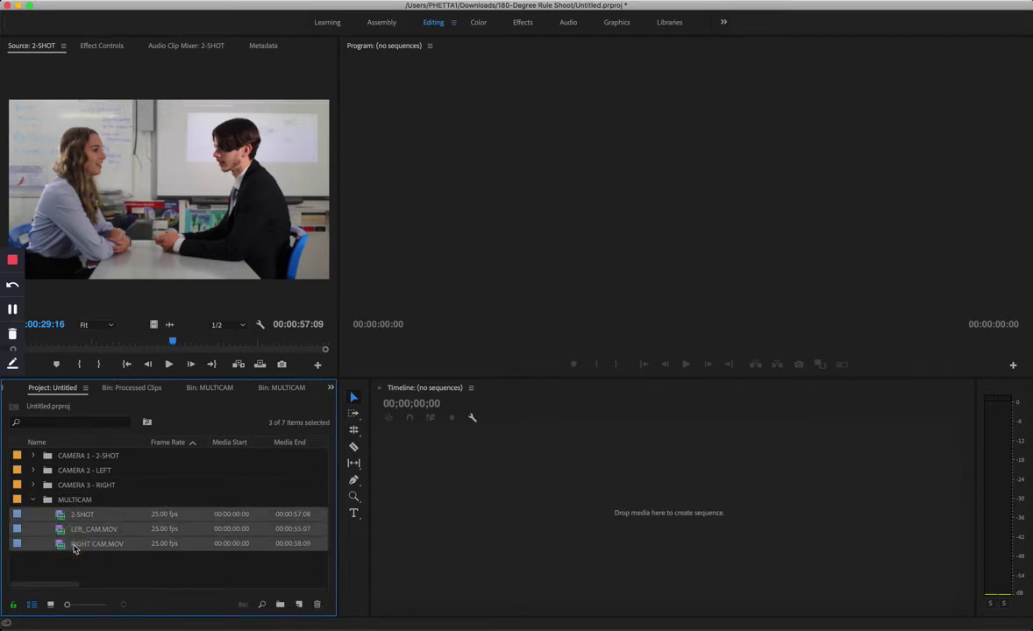
{"action": "left_click", "coordinate": [62, 548]}
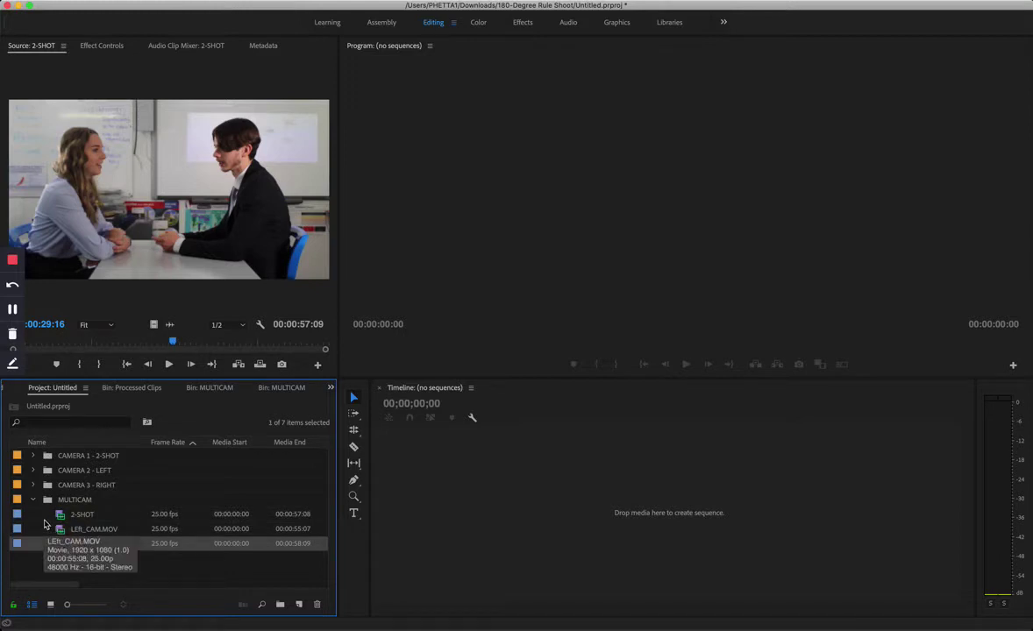
{"action": "left_click_drag", "start_coordinate": [44, 481], "coordinate": [77, 558]}
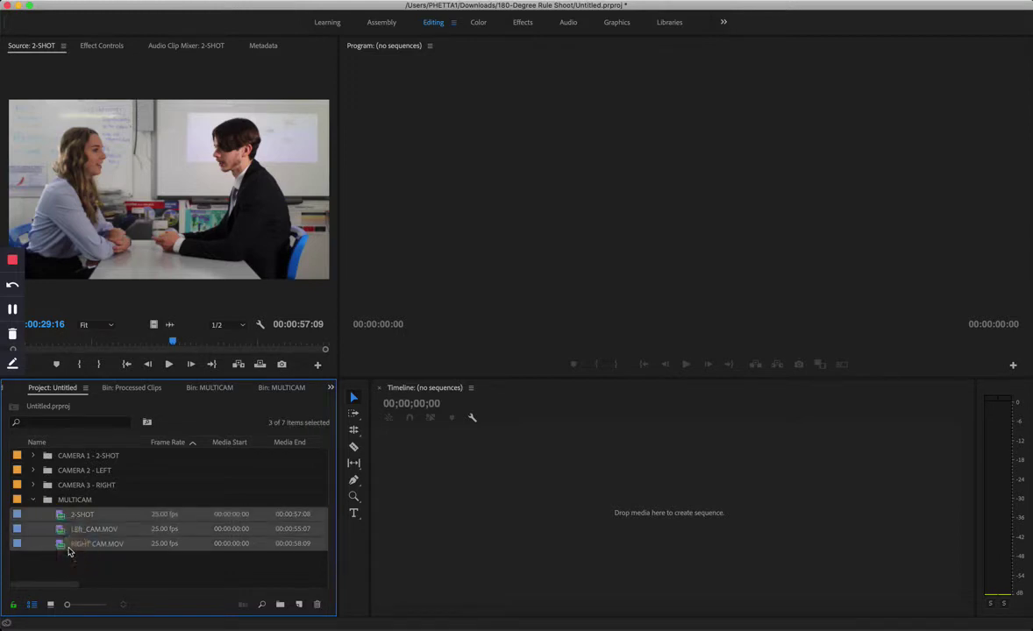
Step: Create the audio-synced multi-camera source sequence 2-SHOTMulticam from the three selected clips
{"action": "right_click", "coordinate": [61, 548]}
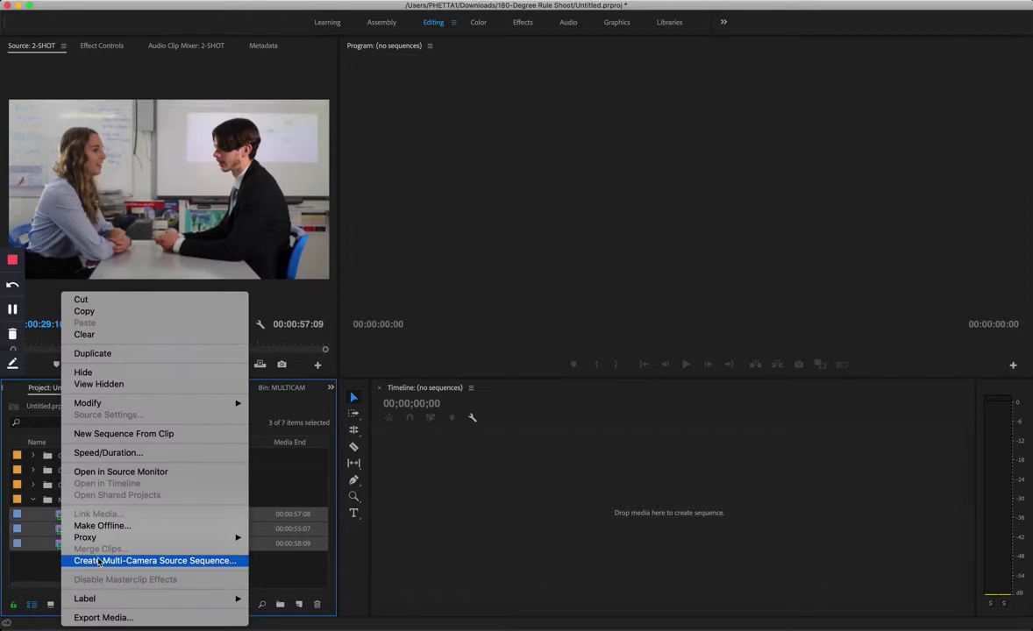
{"action": "left_click", "coordinate": [99, 562]}
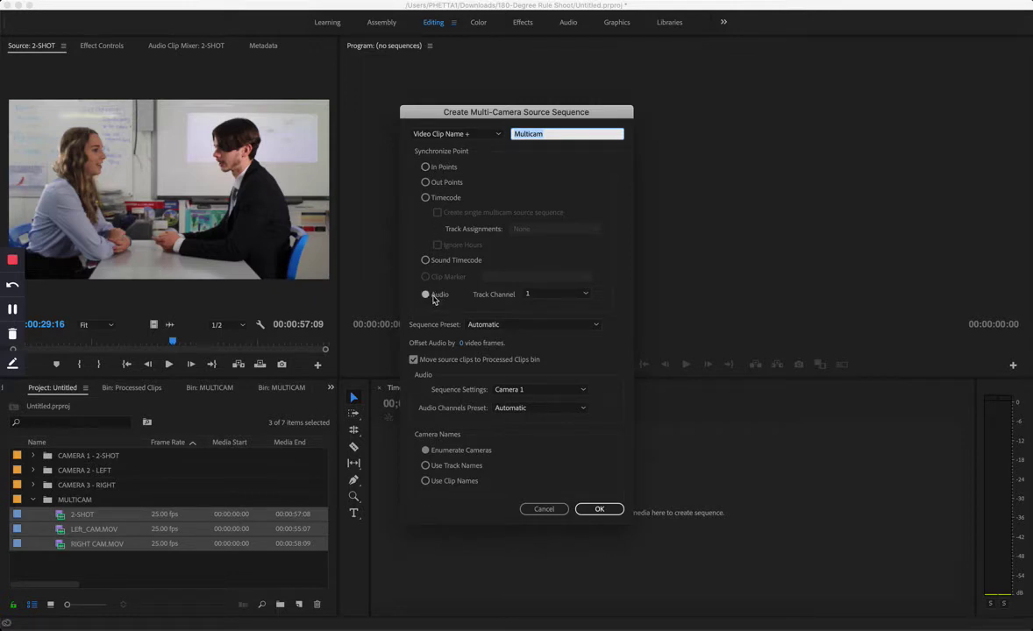
{"action": "left_click", "coordinate": [591, 509]}
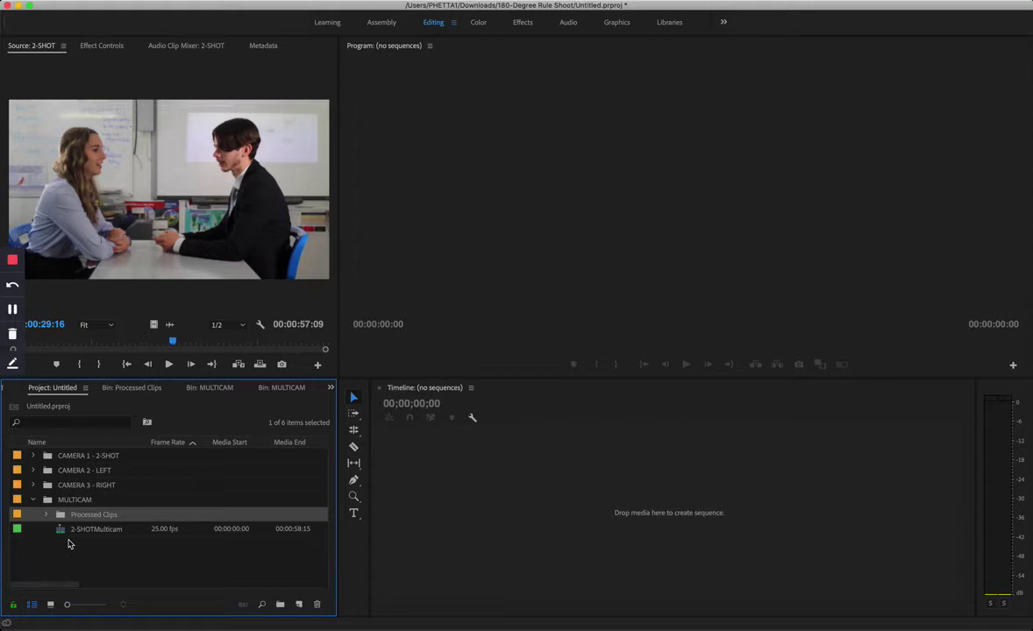
Step: Drag 2-SHOTMulticam onto the empty timeline to make its sequence, then scrub back to 00:00
{"action": "left_click", "coordinate": [60, 530]}
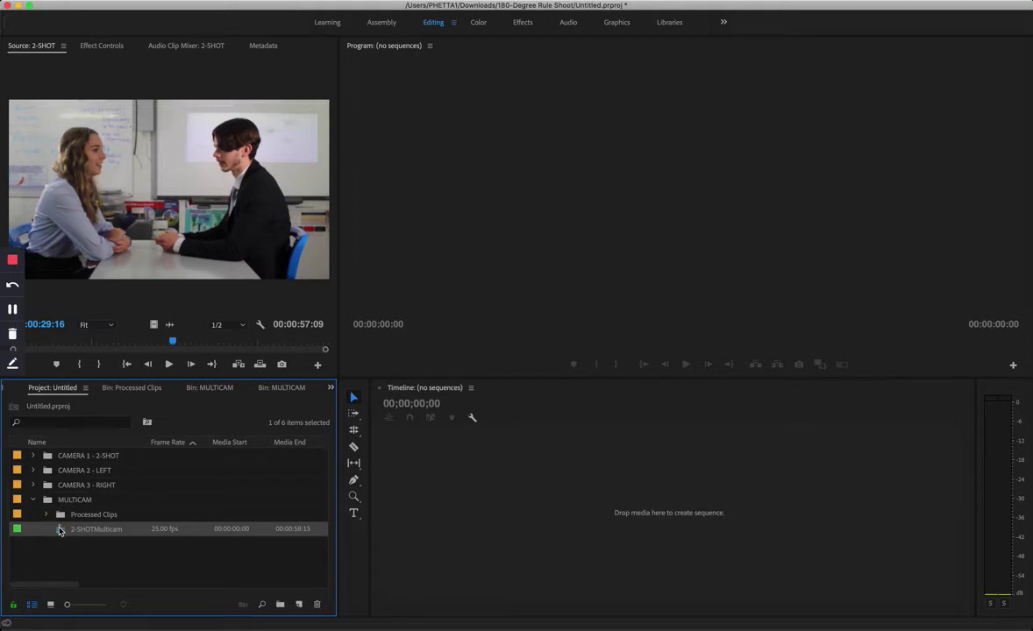
{"action": "left_click_drag", "start_coordinate": [62, 530], "coordinate": [490, 517]}
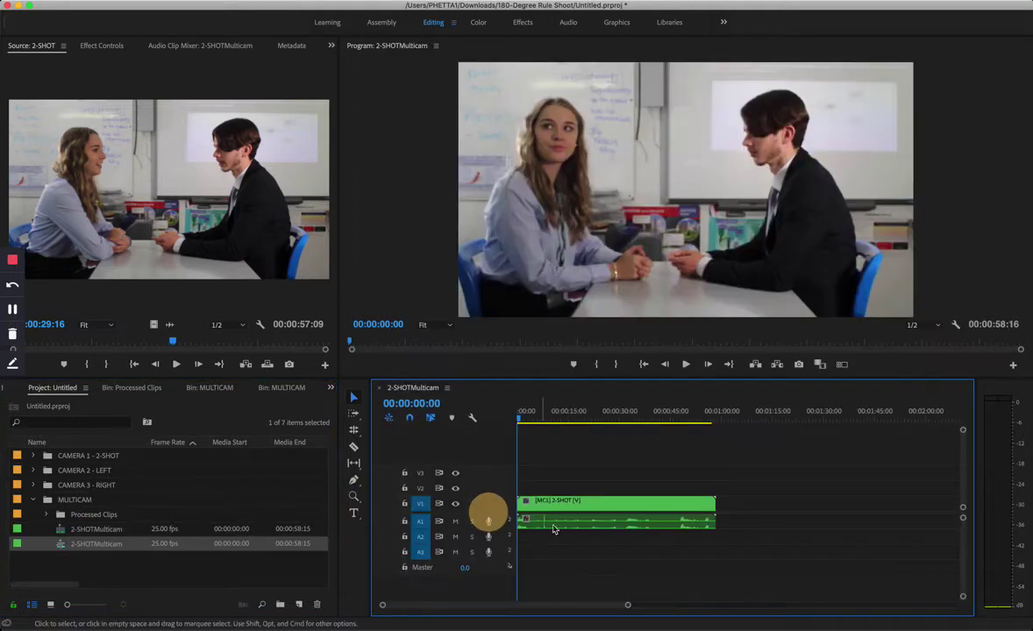
{"action": "left_click_drag", "start_coordinate": [529, 416], "coordinate": [508, 421]}
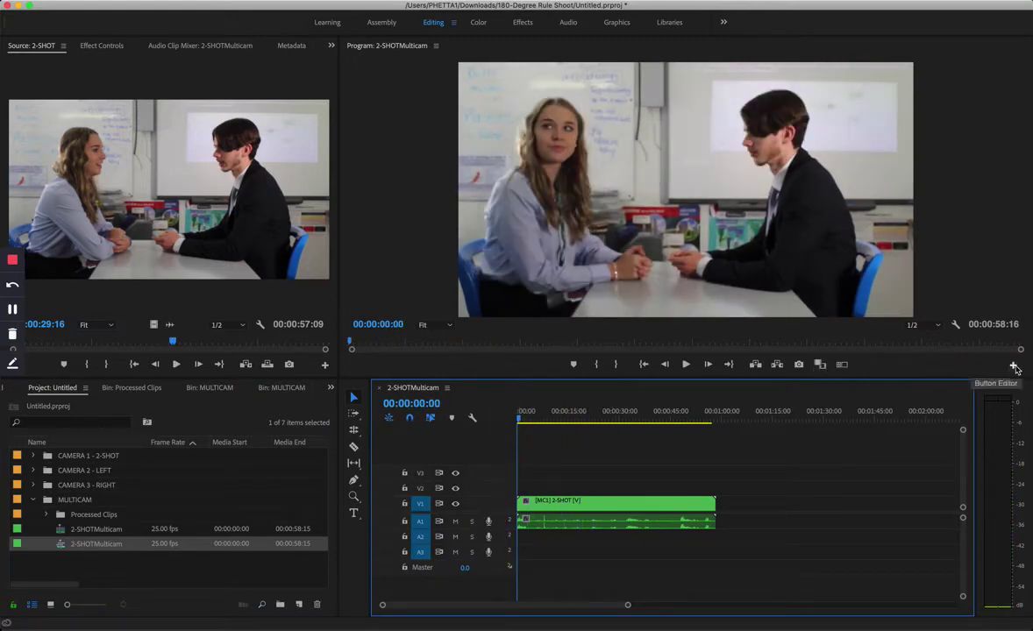
Step: Add Toggle Multi-Camera View to the Program monitor's button bar and switch it on
{"action": "left_click", "coordinate": [1012, 367]}
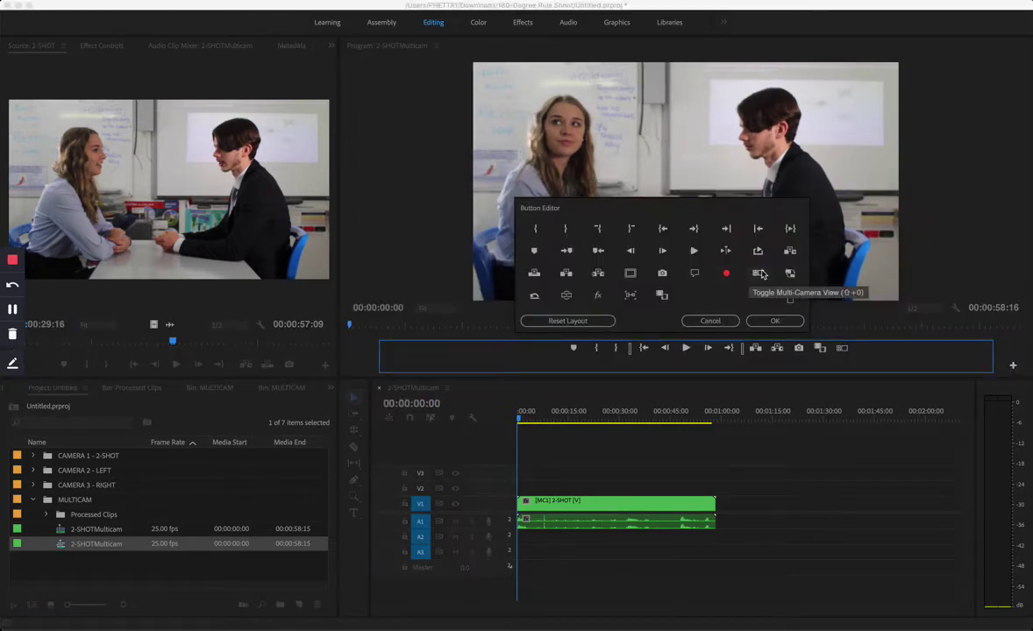
{"action": "left_click_drag", "start_coordinate": [761, 274], "coordinate": [863, 355]}
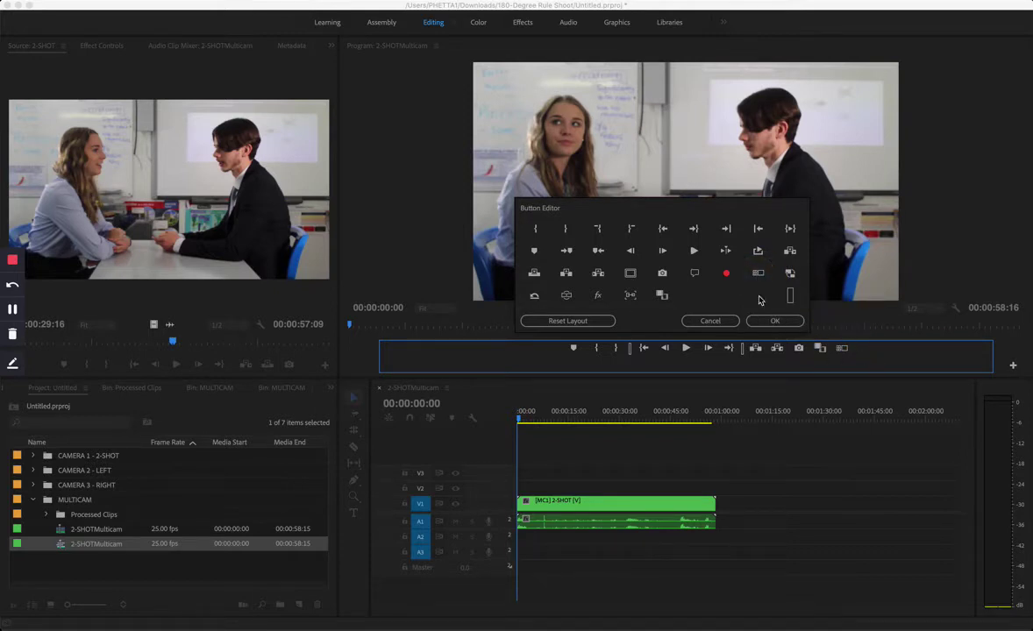
{"action": "left_click", "coordinate": [766, 321]}
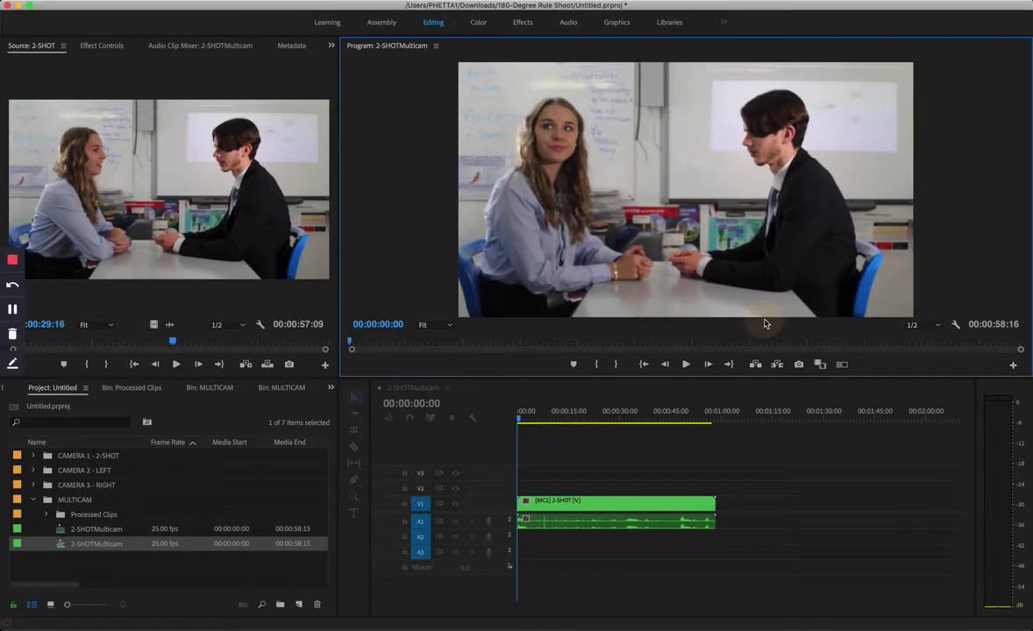
{"action": "left_click", "coordinate": [841, 365]}
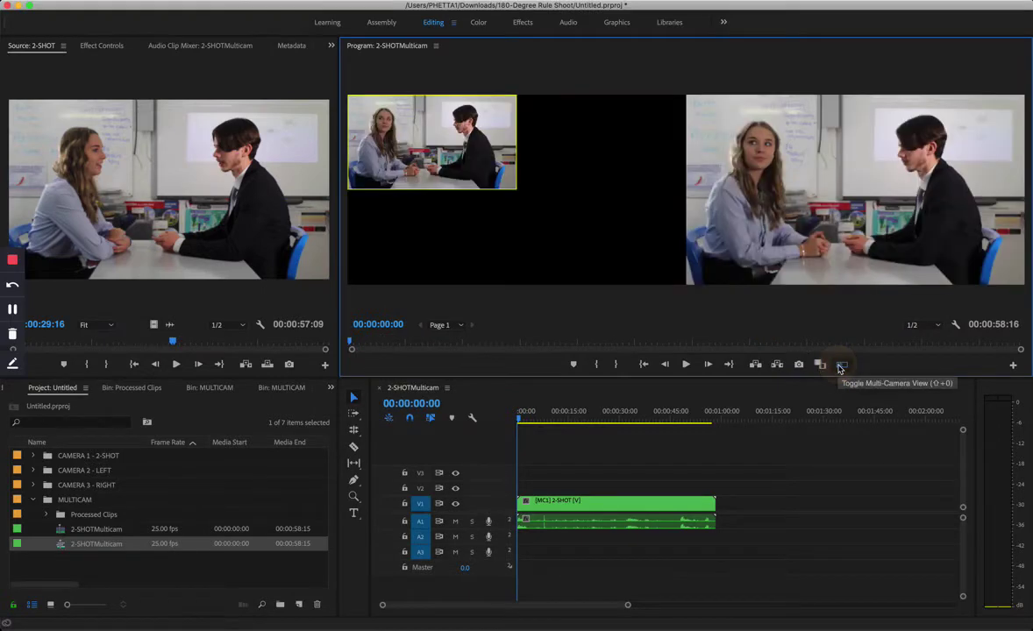
Step: Preview angles 2 and 3 at about 10 seconds, then return the clip to the 2-SHOT angle
{"action": "left_click", "coordinate": [554, 418]}
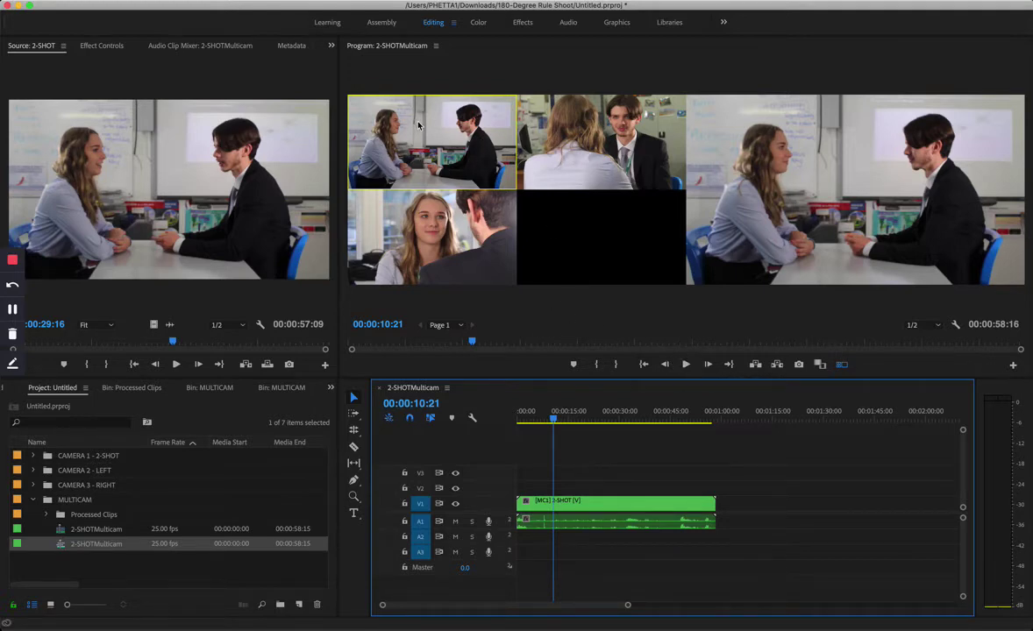
{"action": "left_click", "coordinate": [570, 126]}
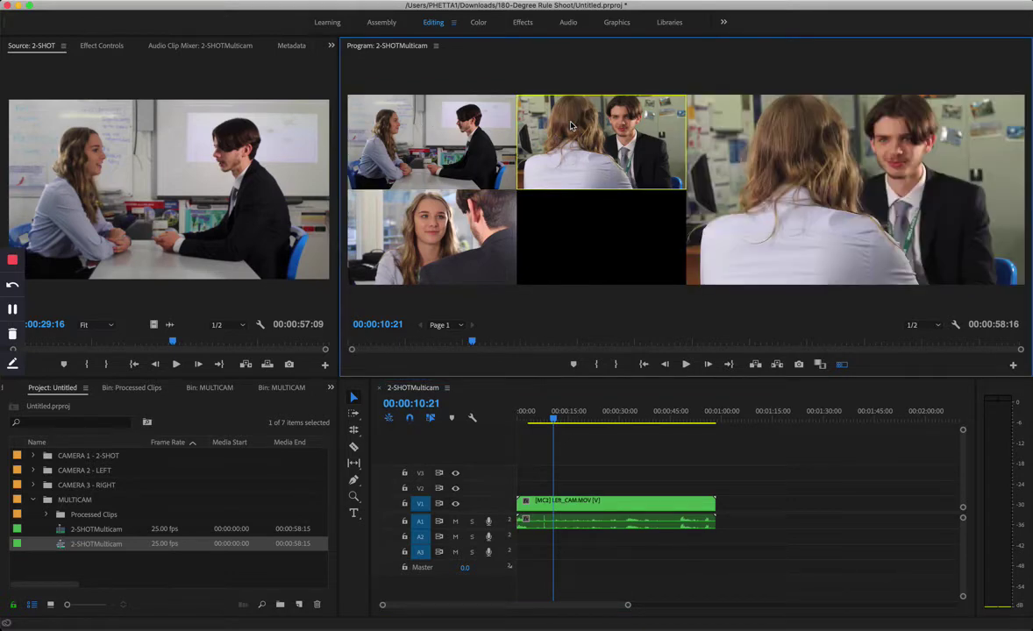
{"action": "left_click", "coordinate": [460, 237]}
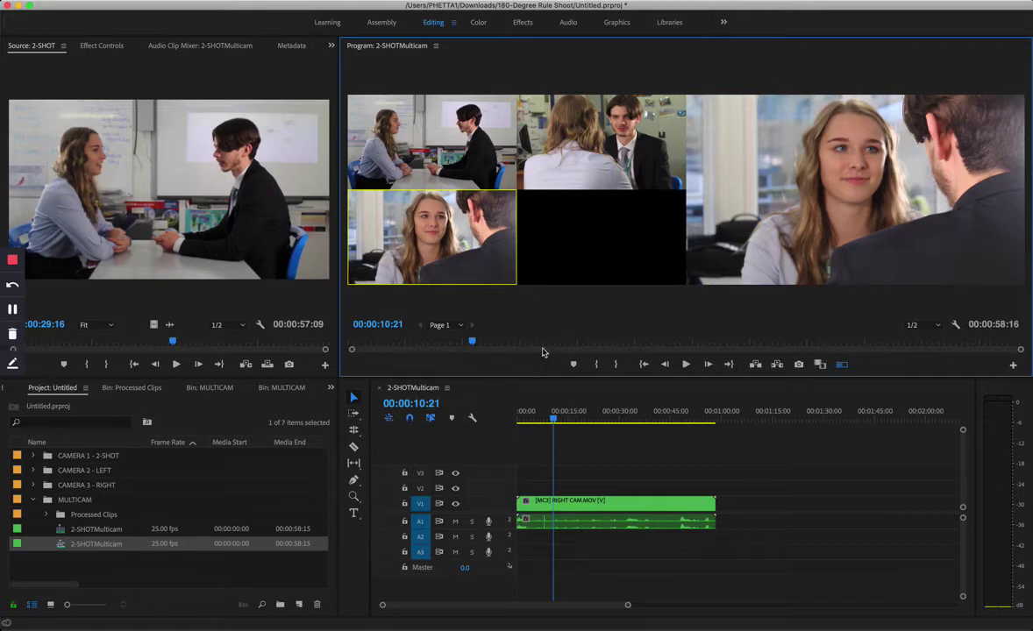
{"action": "left_click", "coordinate": [555, 423]}
{"action": "left_click_drag", "start_coordinate": [554, 424], "coordinate": [542, 423]}
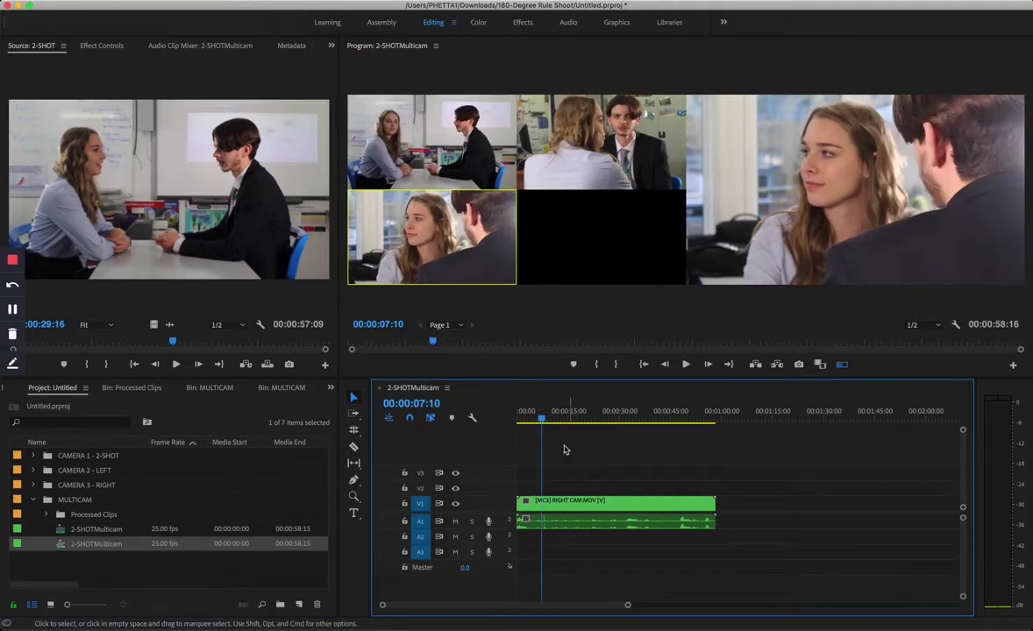
{"action": "left_click", "coordinate": [436, 149]}
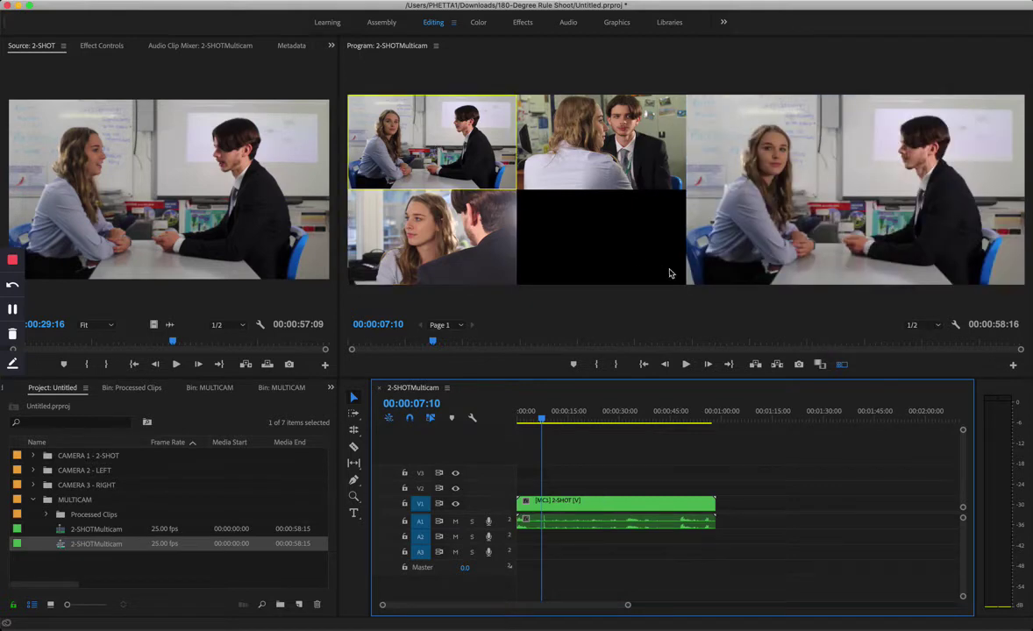
Step: During playback, live-cut angles 2, 3, 1, 3, 2, 3, 1, 3, 2, 1, then stop to commit
{"action": "left_click", "coordinate": [685, 364]}
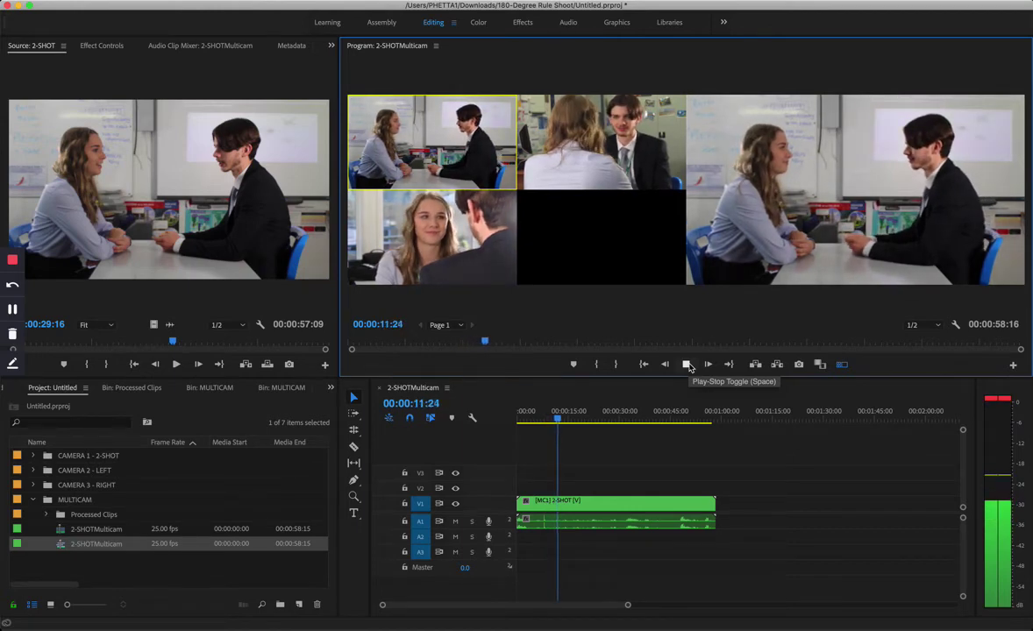
{"action": "key", "text": "2"}
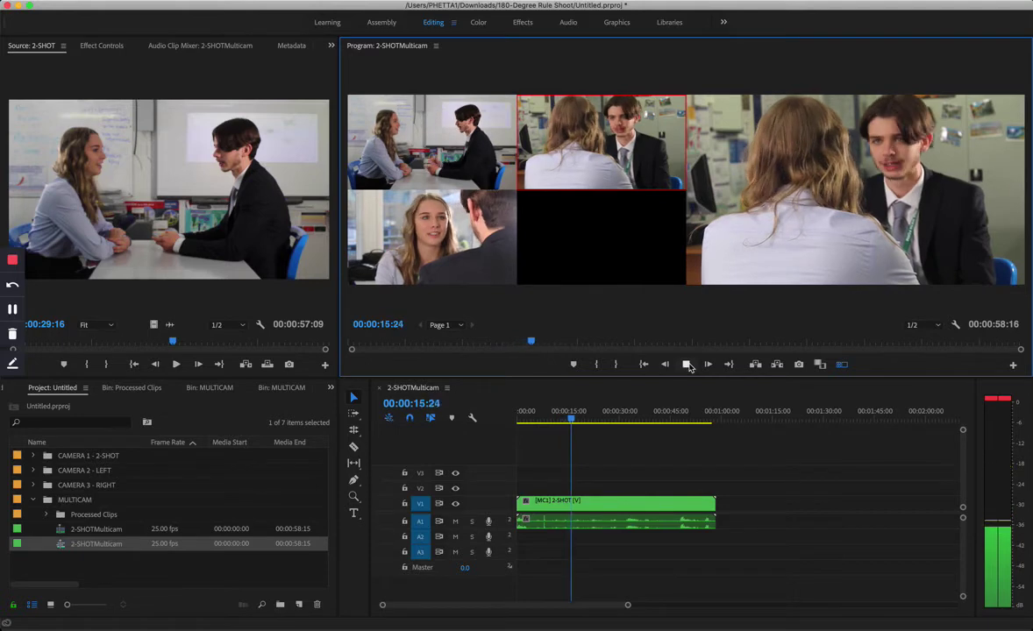
{"action": "key", "text": "3"}
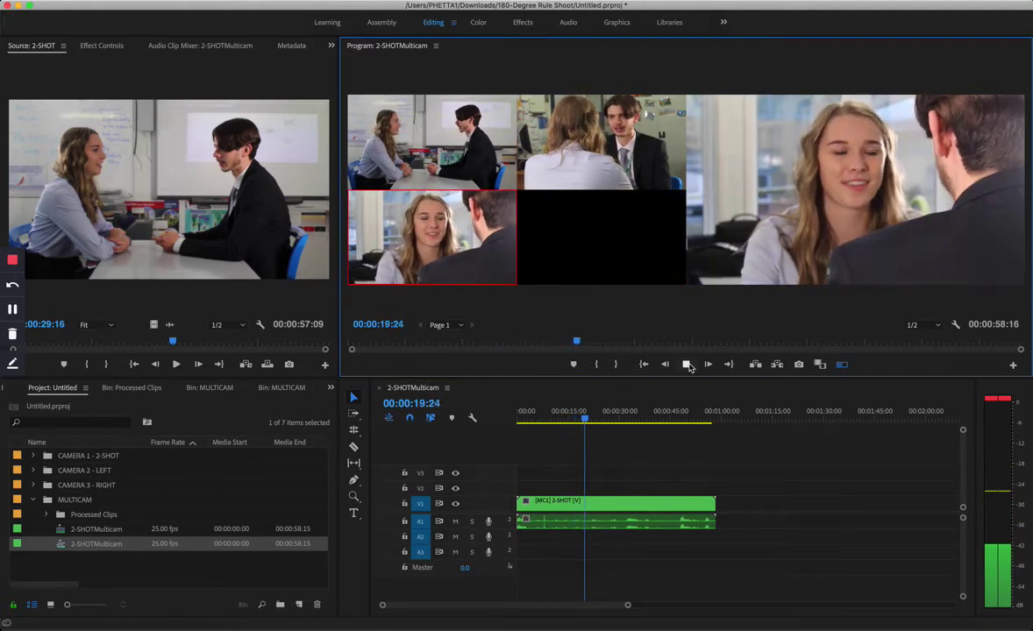
{"action": "key", "text": "1"}
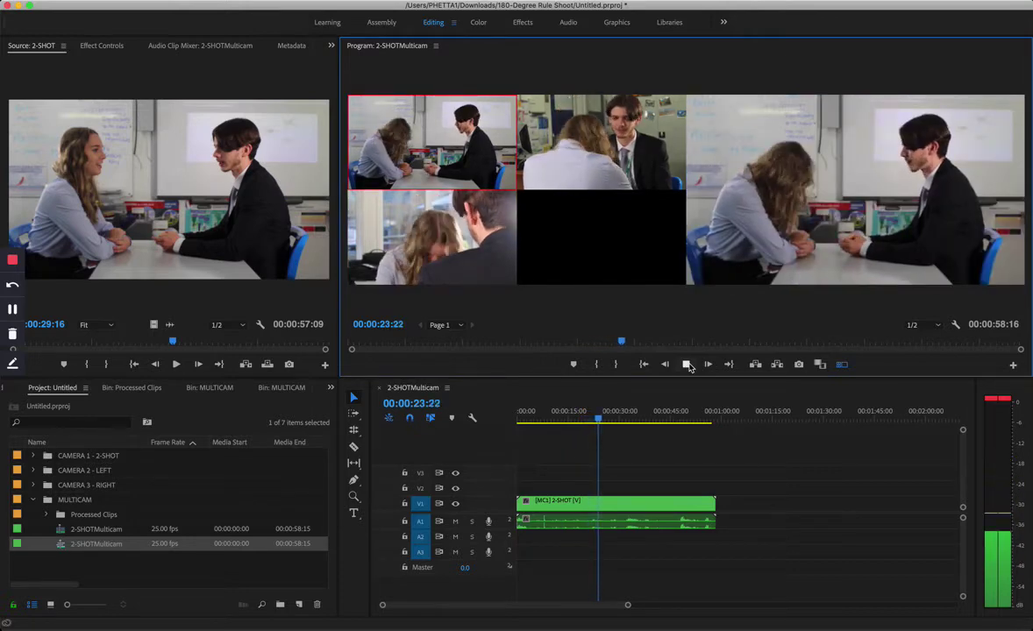
{"action": "key", "text": "3"}
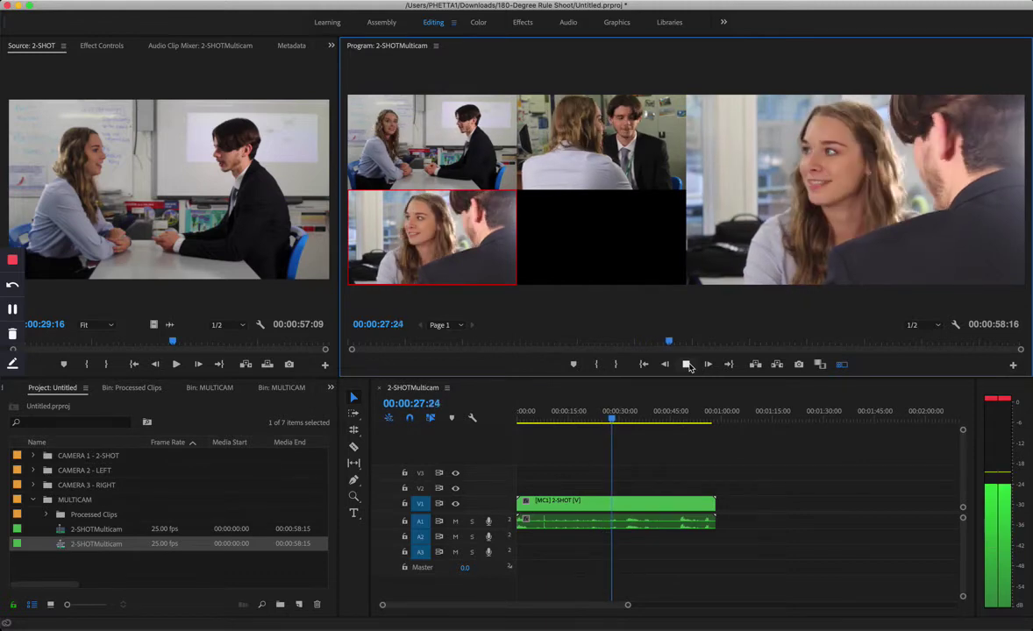
{"action": "key", "text": "2"}
{"action": "key", "text": "3"}
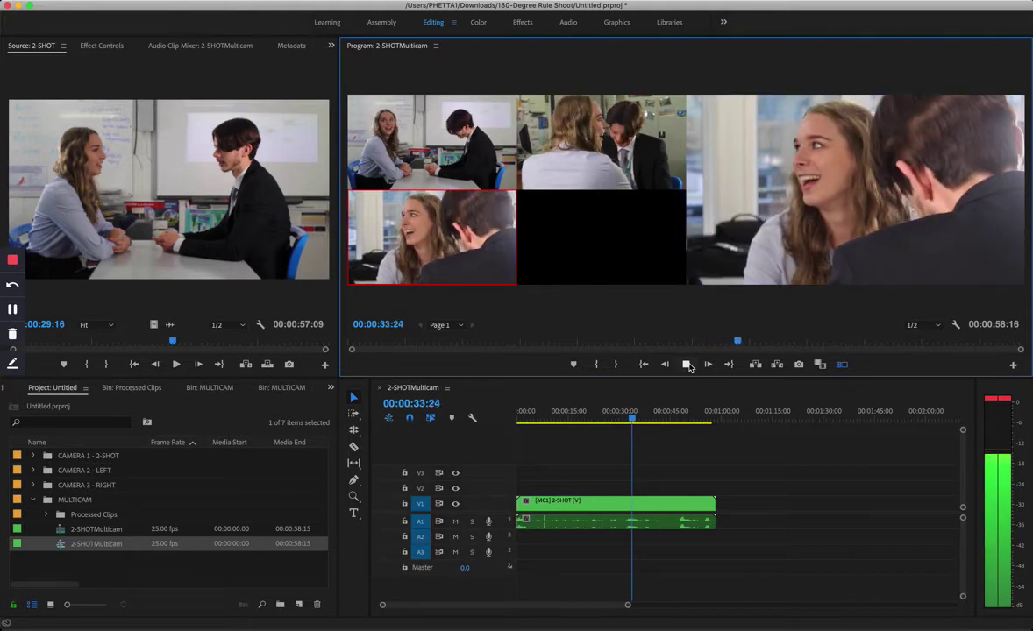
{"action": "key", "text": "1"}
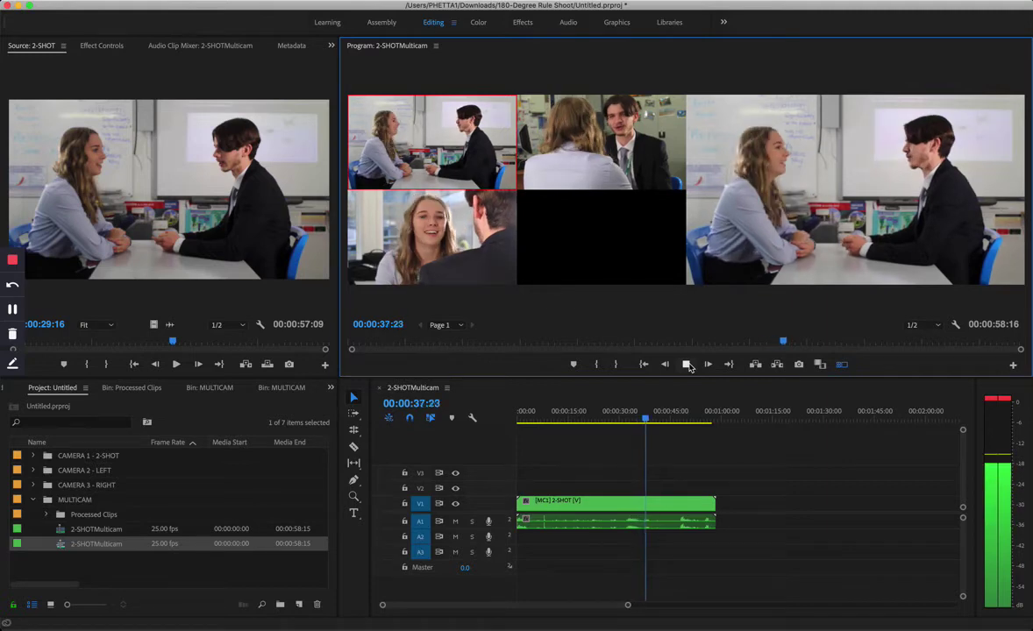
{"action": "key", "text": "3"}
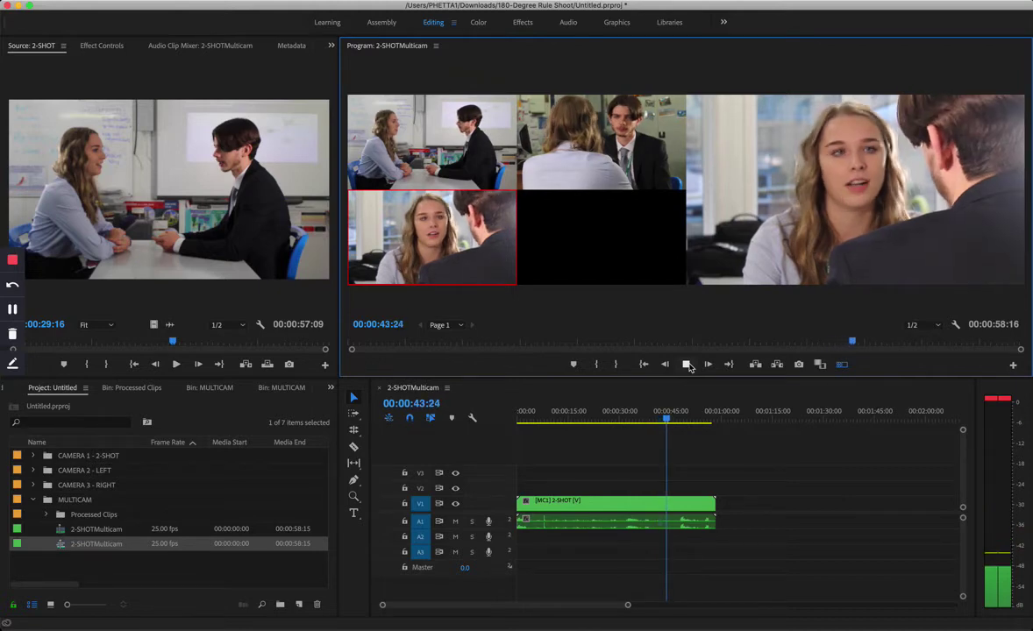
{"action": "key", "text": "2"}
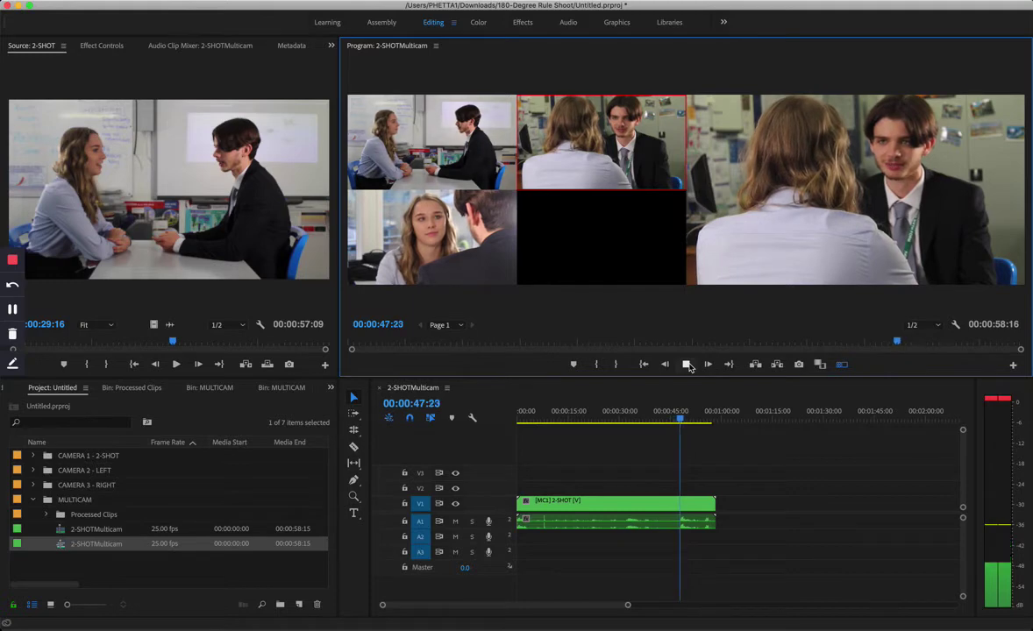
{"action": "key", "text": "1"}
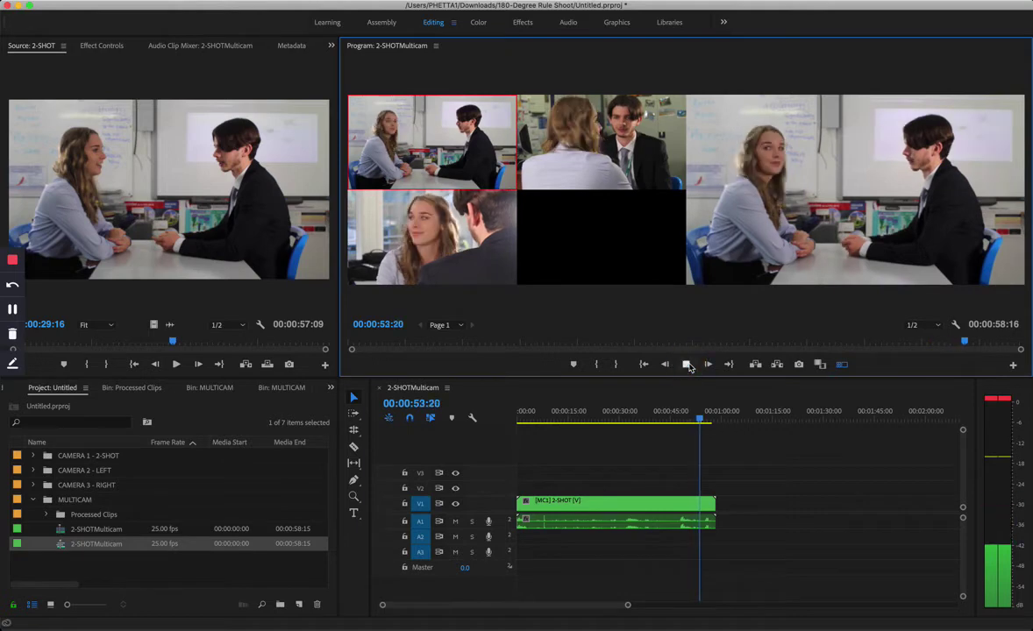
{"action": "left_click", "coordinate": [689, 366]}
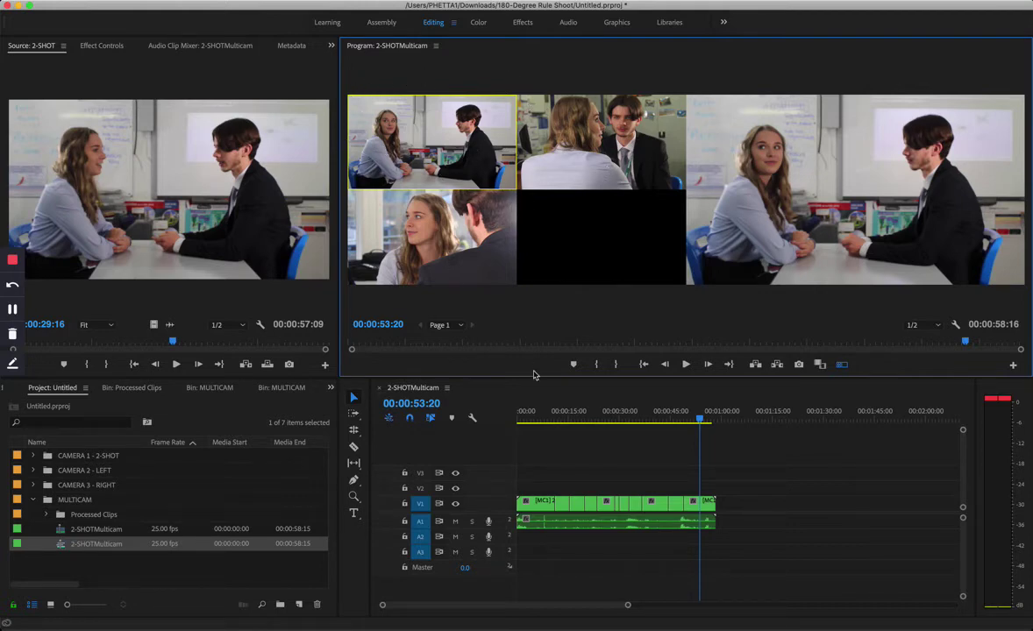
Step: Switch the shot at about 11 seconds to camera 2 and review it, stopping near 15 seconds
{"action": "left_click", "coordinate": [556, 418]}
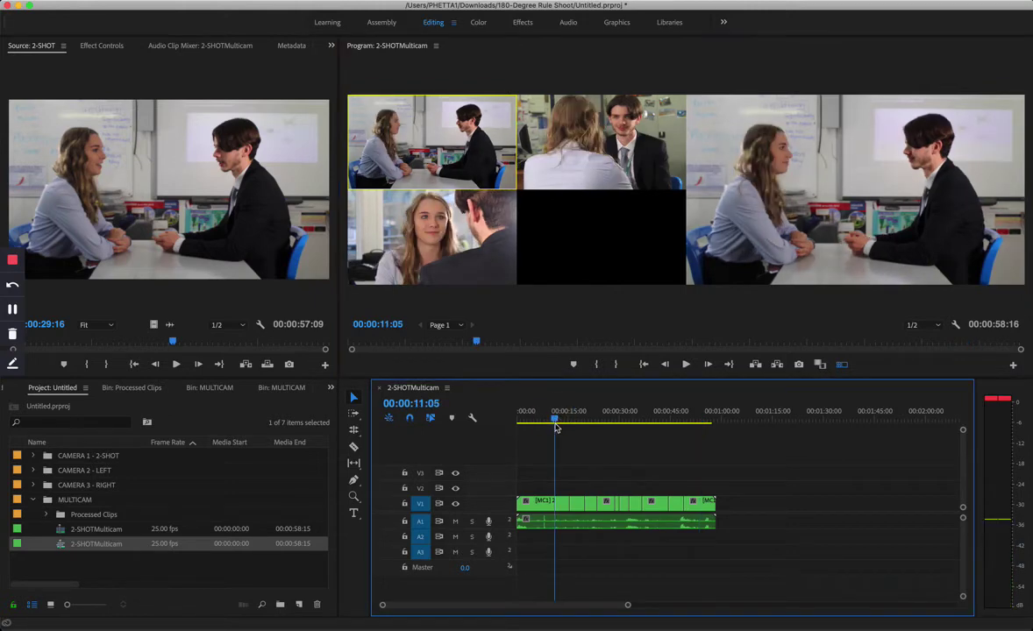
{"action": "left_click", "coordinate": [553, 421]}
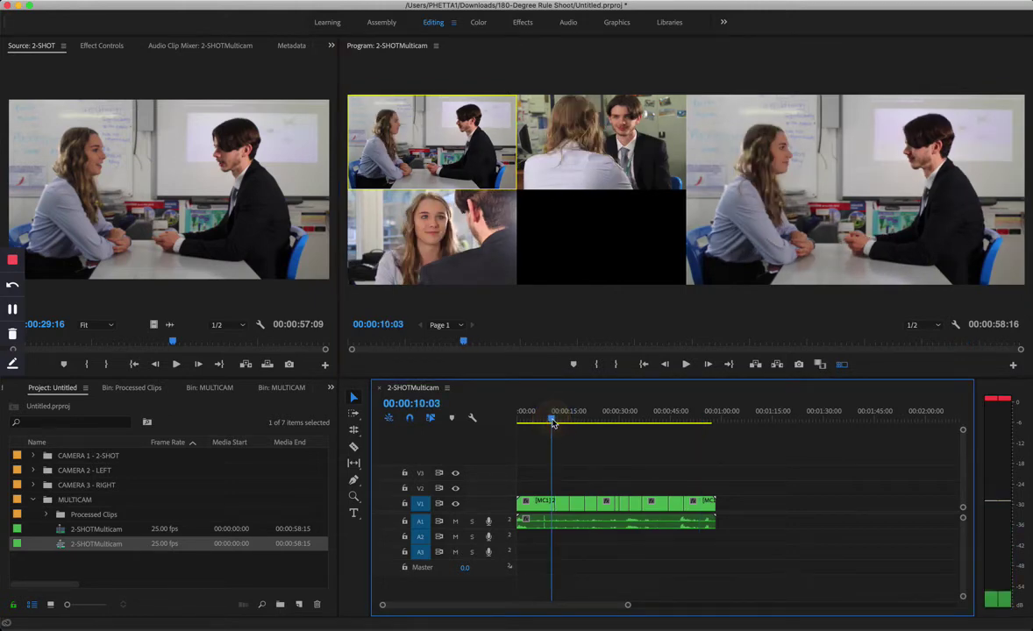
{"action": "key", "text": "space"}
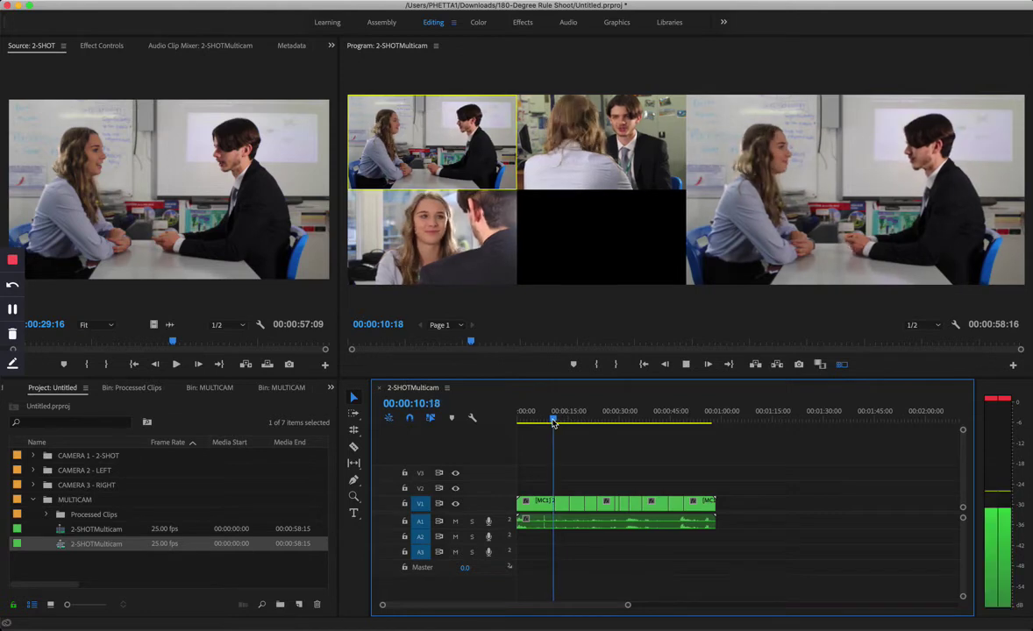
{"action": "key", "text": "2"}
{"action": "key", "text": "space"}
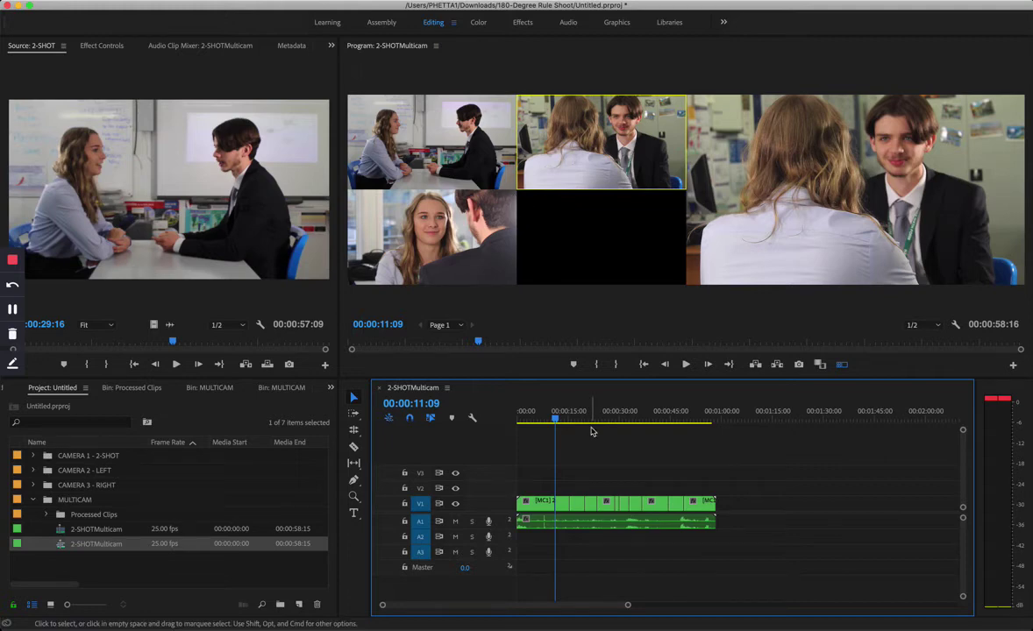
{"action": "left_click", "coordinate": [685, 364]}
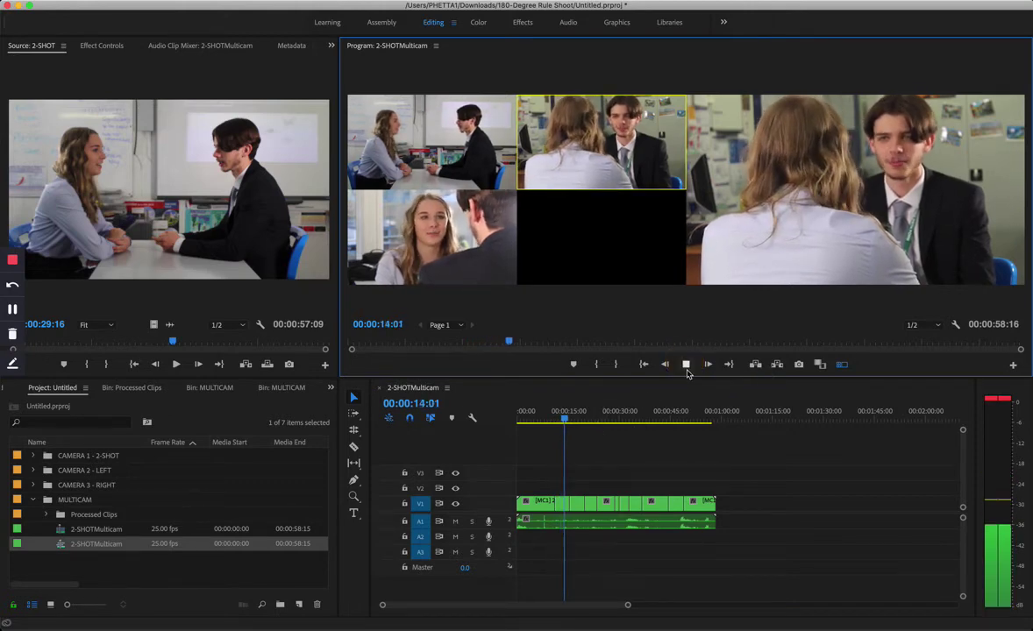
{"action": "left_click", "coordinate": [686, 364]}
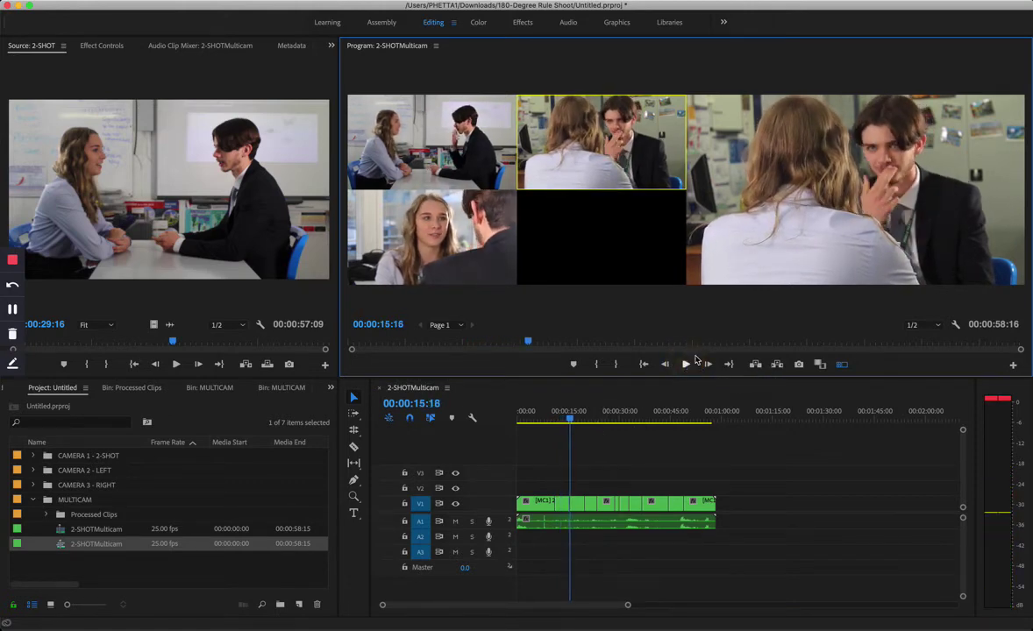
Step: Set the shot at 15 seconds to camera 3 and zoom the timeline into the first minute
{"action": "key", "text": "3"}
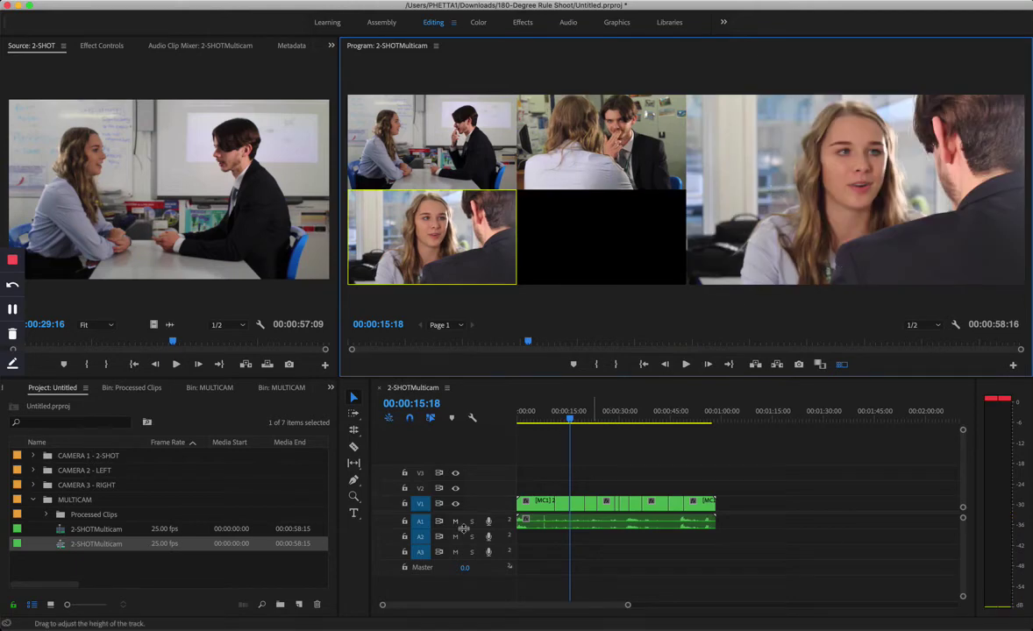
{"action": "left_click", "coordinate": [353, 496]}
{"action": "left_click_drag", "start_coordinate": [685, 481], "coordinate": [496, 554]}
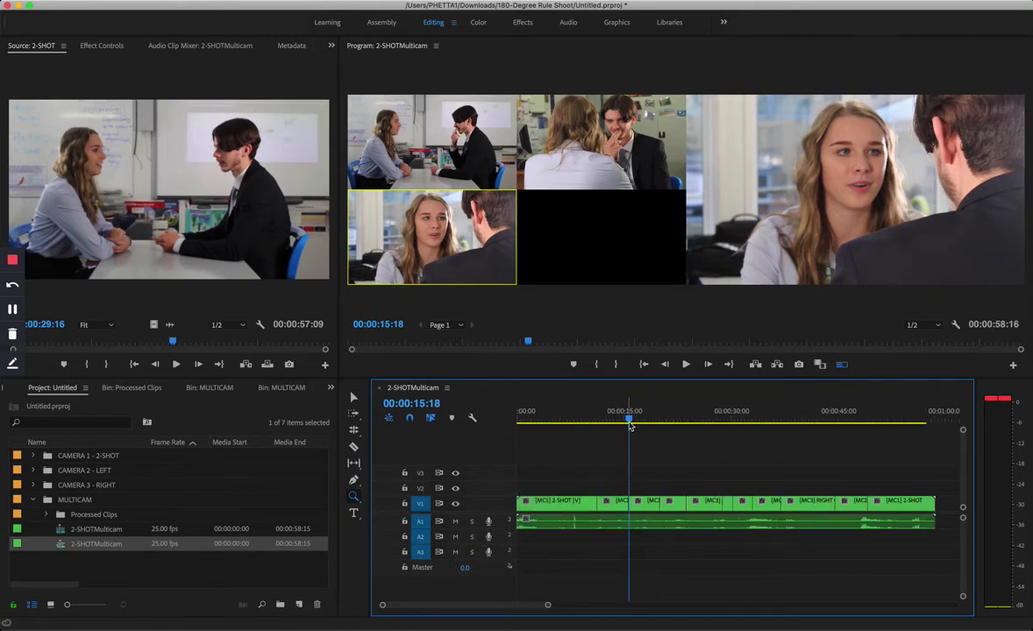
Step: Roll the cut before the camera 3 segment about two seconds earlier and play it back
{"action": "mouse_move", "coordinate": [629, 421]}
{"action": "left_mouse_down"}
{"action": "mouse_move", "coordinate": [594, 422]}
{"action": "mouse_move", "coordinate": [614, 425]}
{"action": "left_mouse_up"}
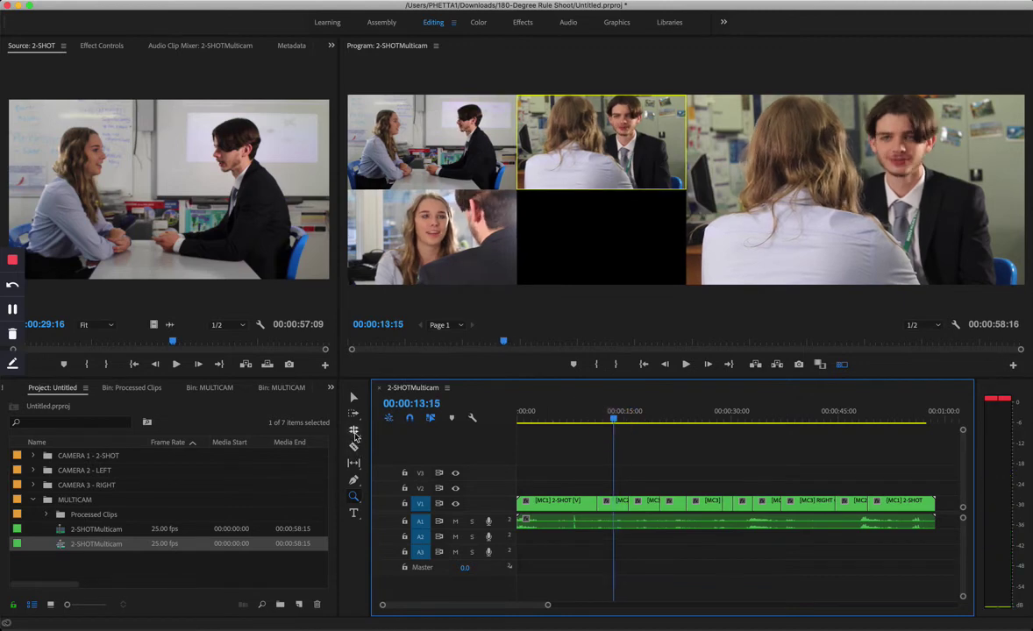
{"action": "left_click", "coordinate": [355, 433]}
{"action": "left_click", "coordinate": [417, 442]}
{"action": "left_click_drag", "start_coordinate": [628, 506], "coordinate": [610, 505]}
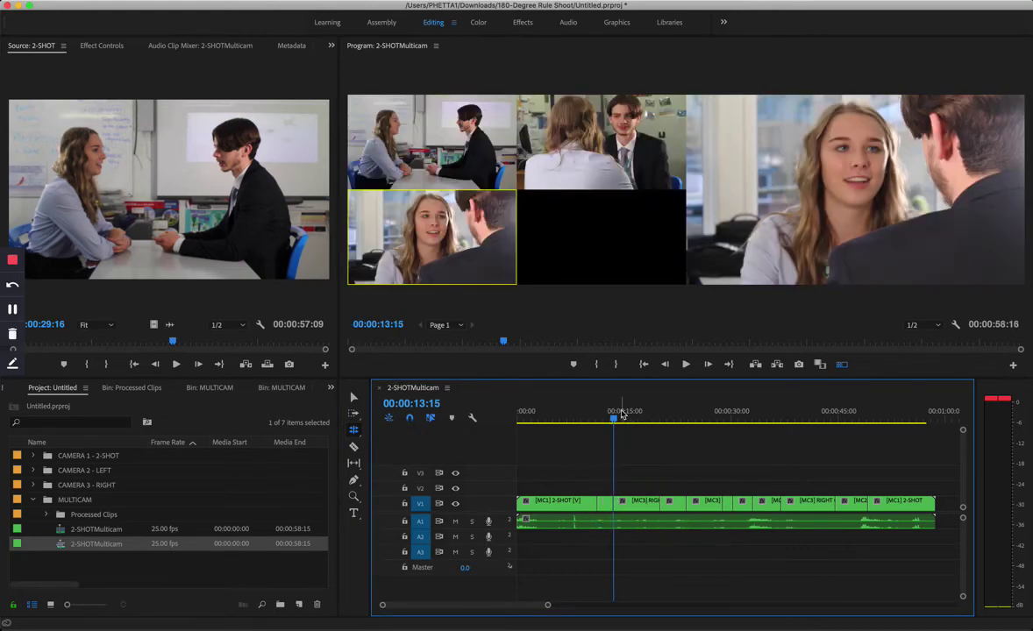
{"action": "key", "text": "space"}
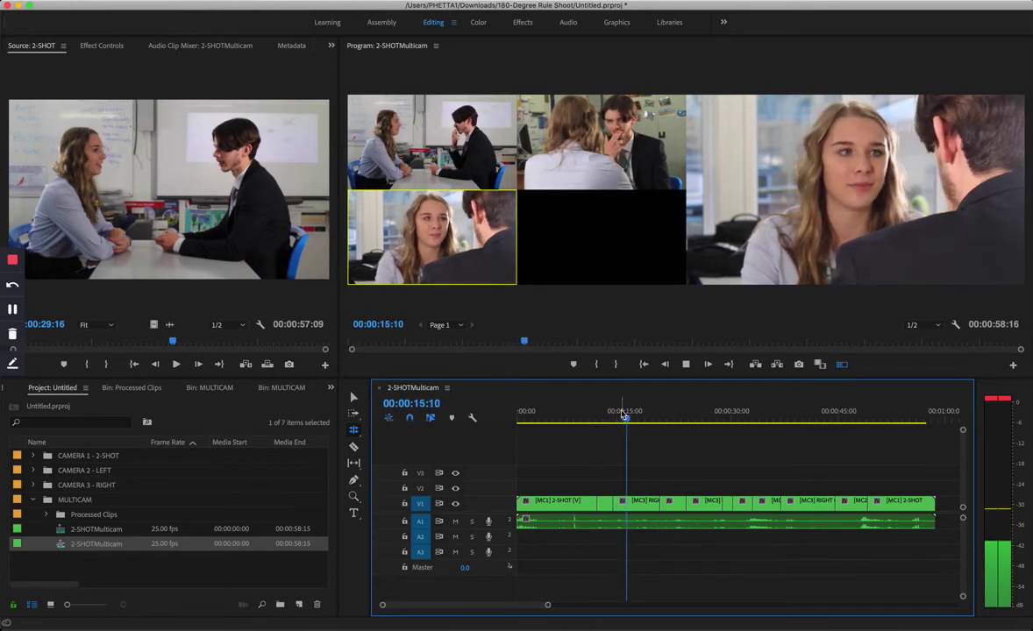
{"action": "key", "text": "space"}
{"action": "left_click_drag", "start_coordinate": [622, 415], "coordinate": [607, 422]}
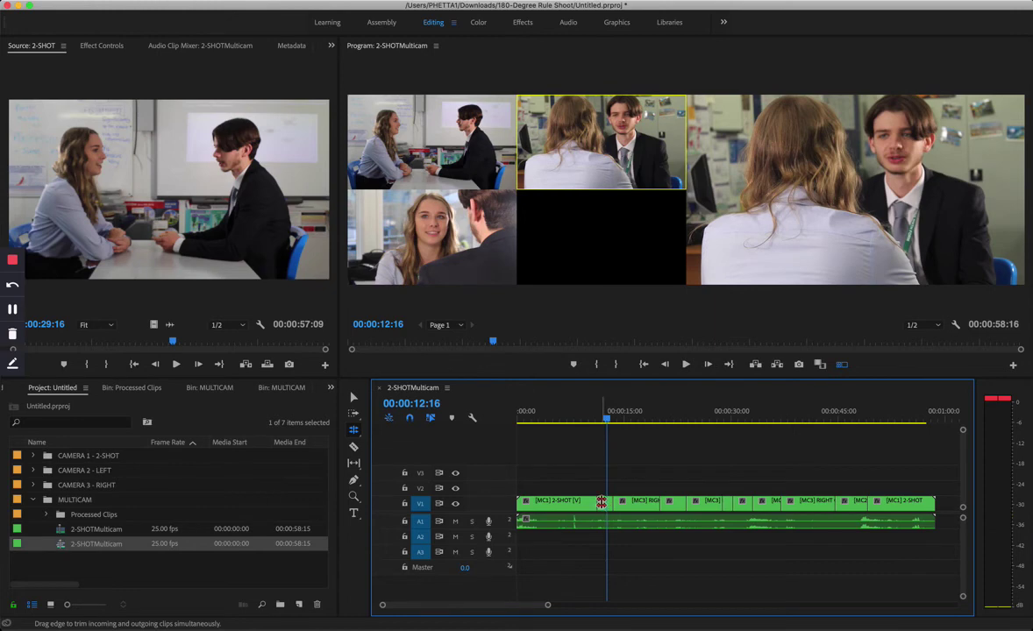
Step: Switch the short V1 clip at about 12 seconds to camera 1, then play from 10 seconds
{"action": "left_click", "coordinate": [352, 398]}
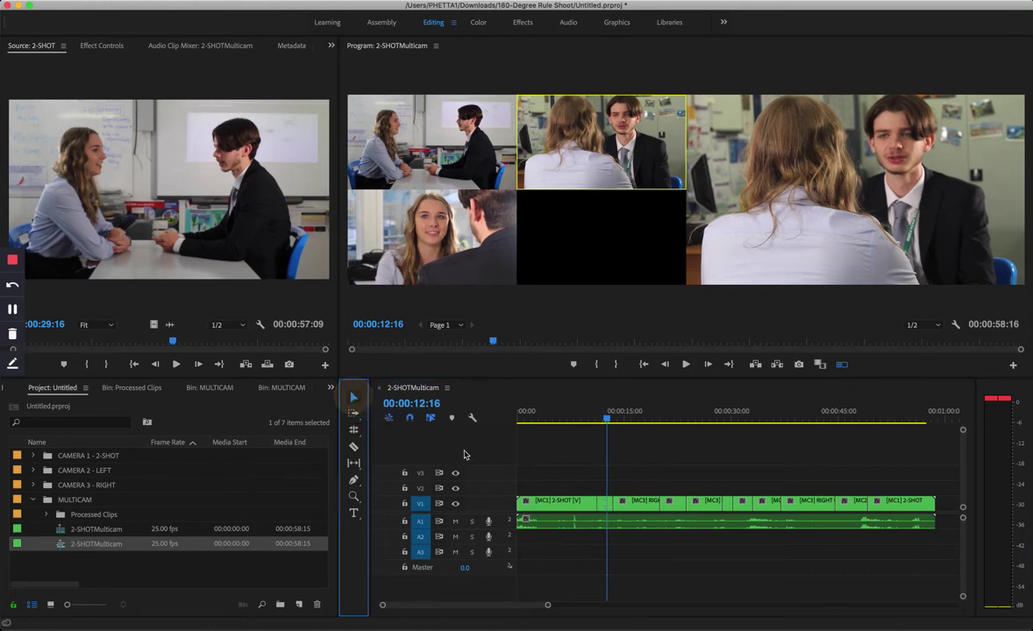
{"action": "left_click", "coordinate": [604, 506]}
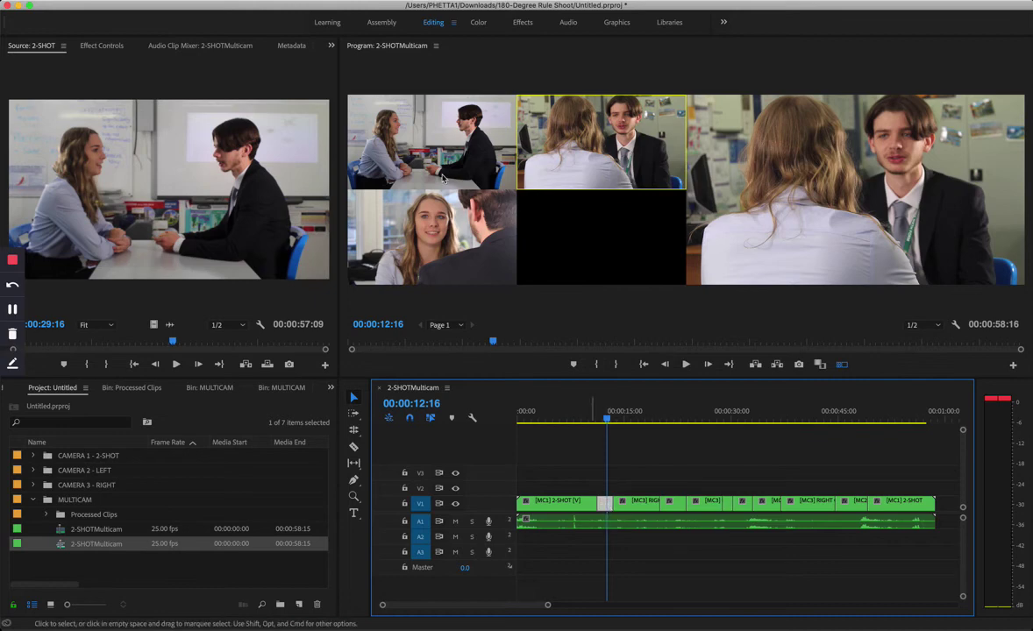
{"action": "left_click", "coordinate": [406, 133]}
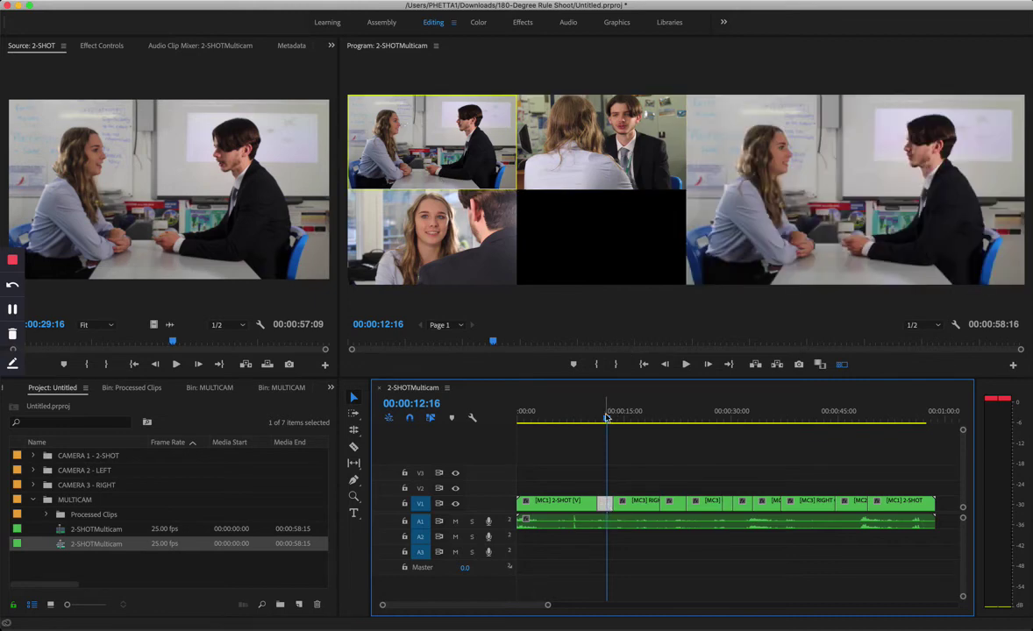
{"action": "left_click_drag", "start_coordinate": [605, 417], "coordinate": [589, 416]}
{"action": "left_click", "coordinate": [685, 364]}
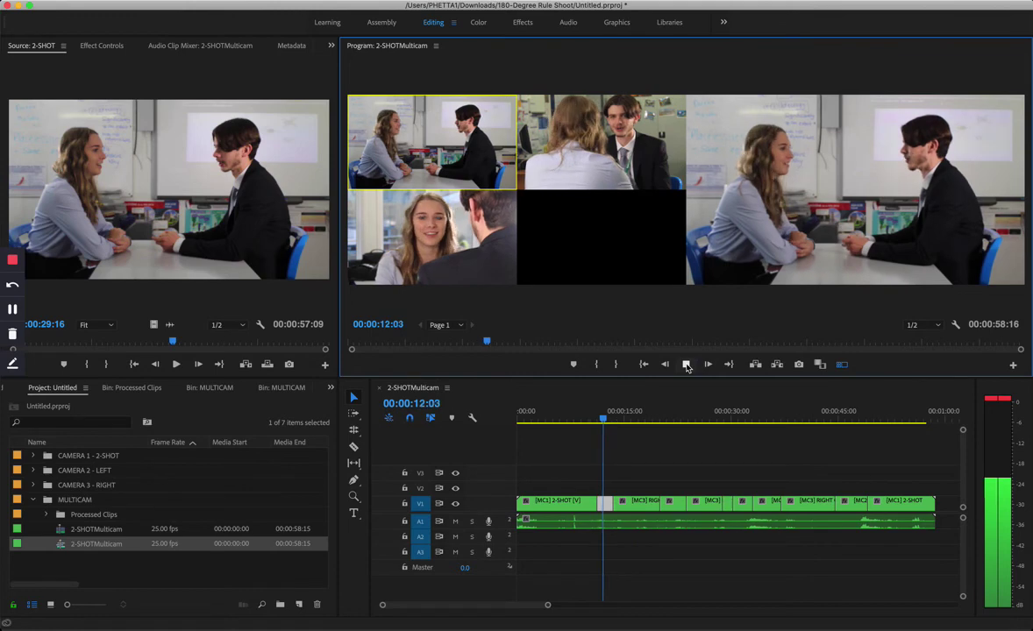
Step: Cut to camera 3, stop near 15 seconds, and set the shot at about 9 seconds to camera 2
{"action": "key", "text": "3"}
{"action": "left_click", "coordinate": [686, 364]}
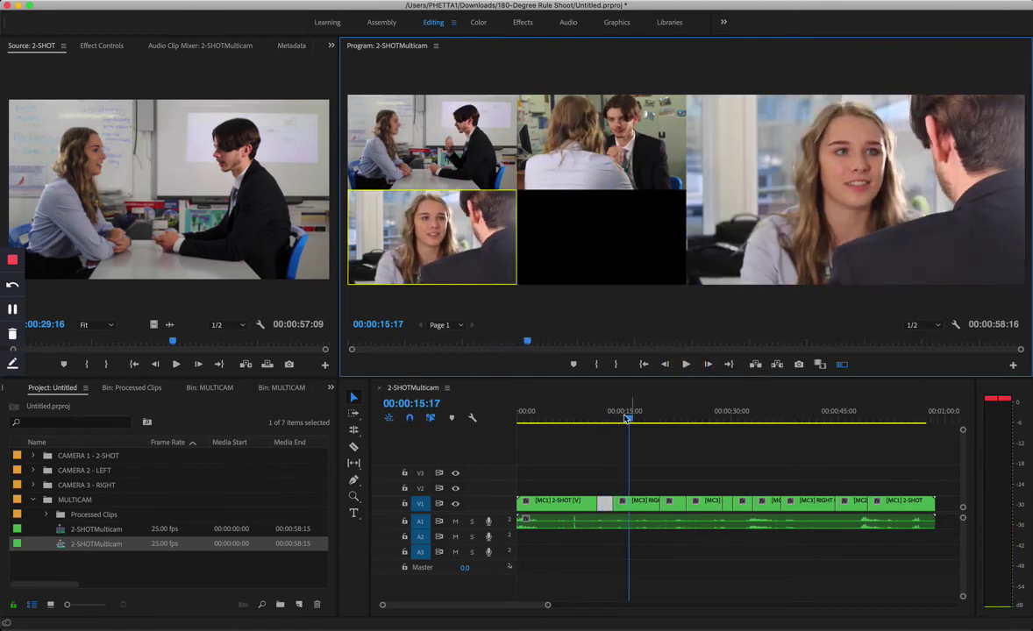
{"action": "left_click_drag", "start_coordinate": [627, 419], "coordinate": [587, 421]}
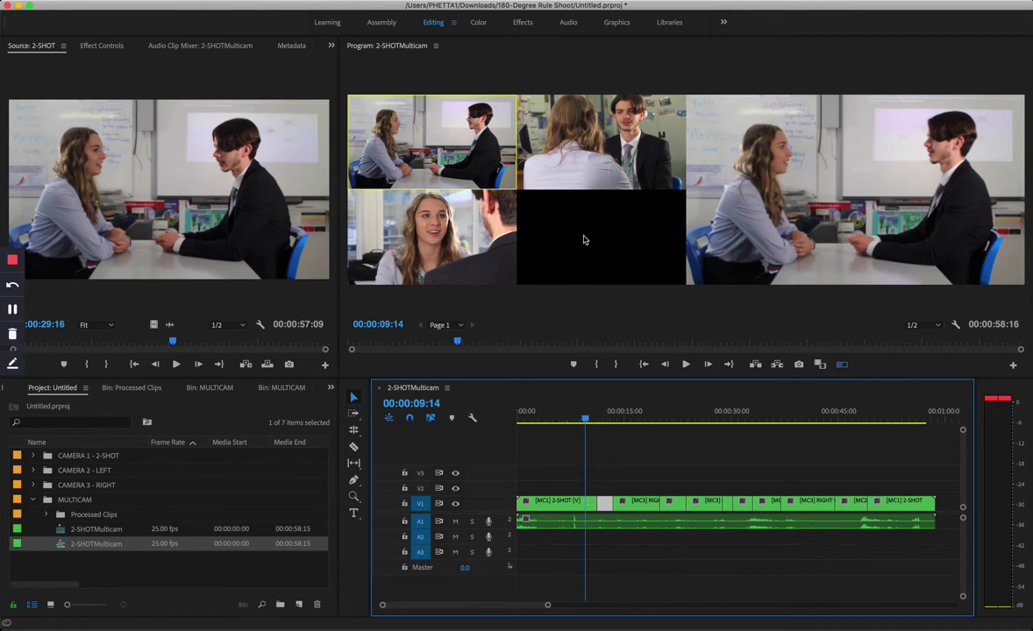
{"action": "left_click", "coordinate": [587, 131]}
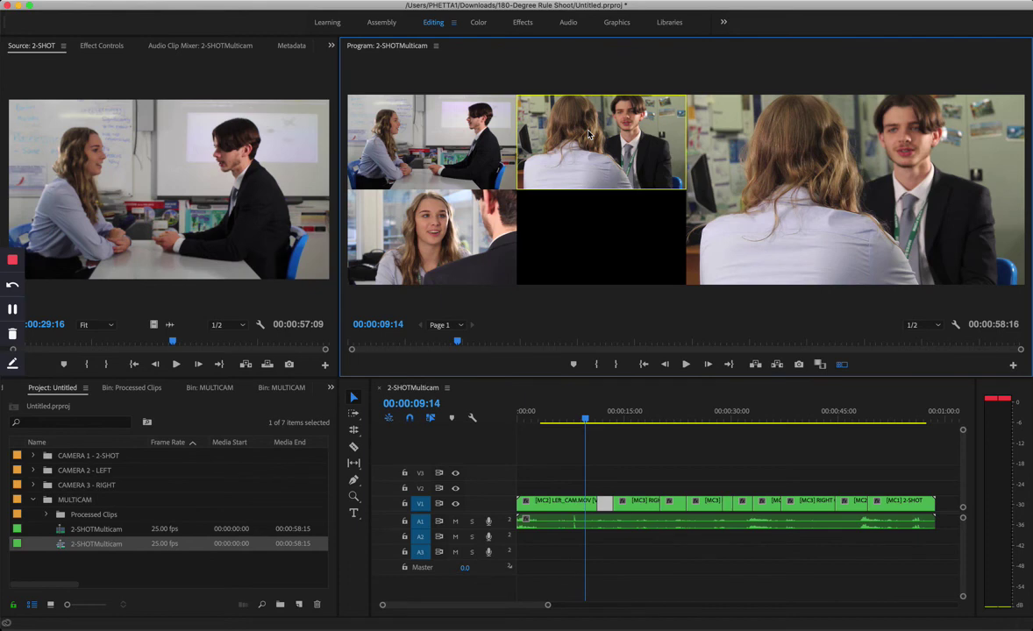
Step: Play from about 9 seconds, live-switching to camera 1 then camera 3, stopping near 19 seconds
{"action": "left_click", "coordinate": [686, 365]}
{"action": "key", "text": "1"}
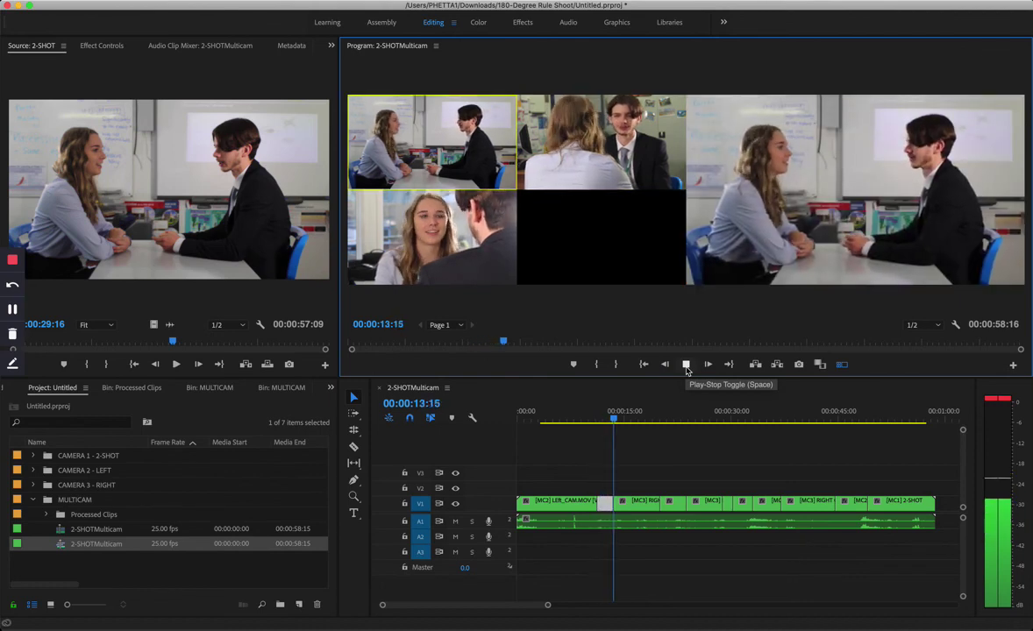
{"action": "key", "text": "3"}
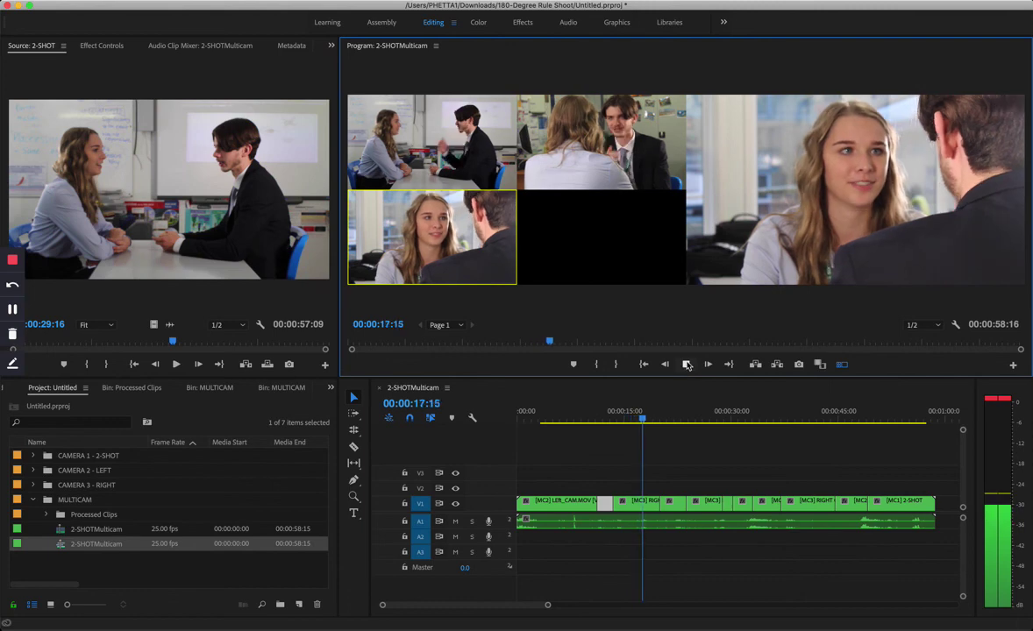
{"action": "left_click", "coordinate": [687, 365]}
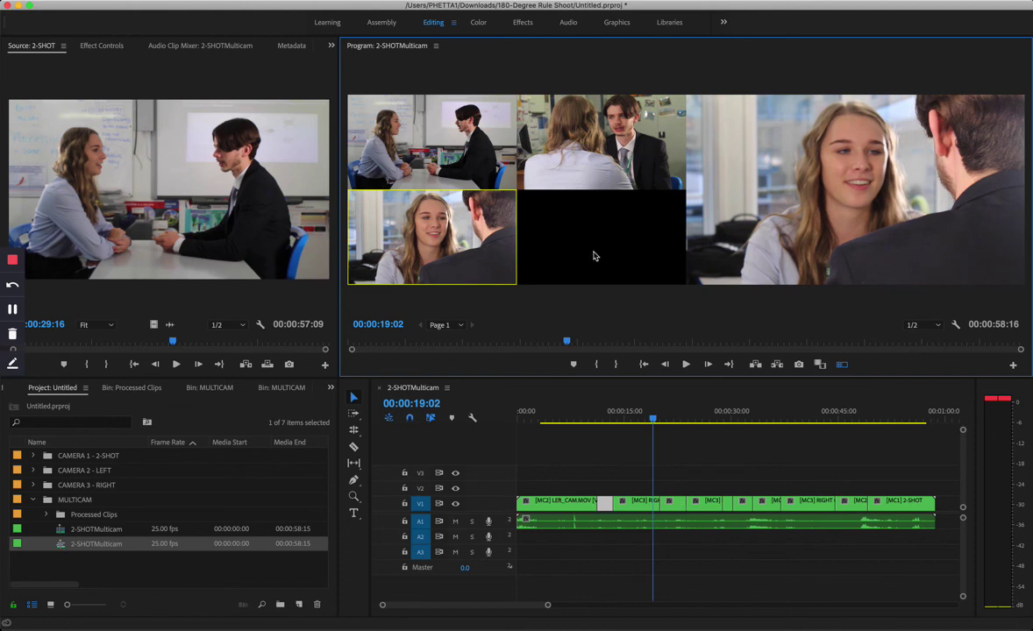
Step: Make the Rolling Edit Tool the active trimming mode for the 2-SHOTMulticam timeline
{"action": "left_click", "coordinate": [353, 429]}
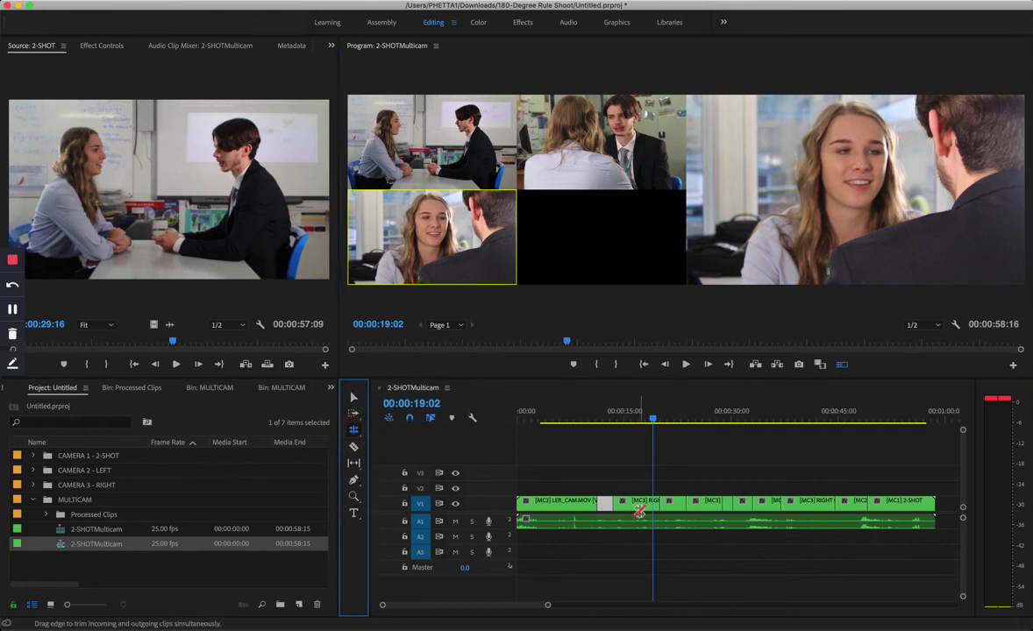